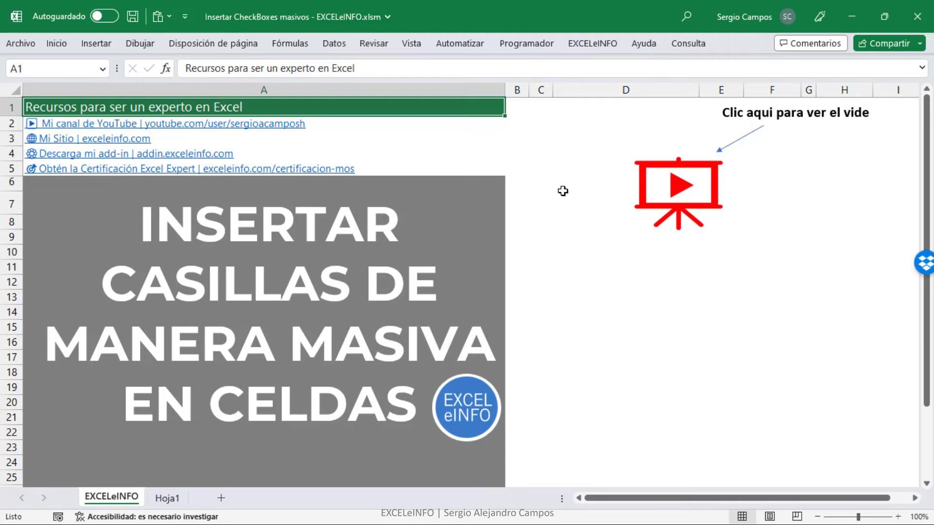
- On Hoja1, point out the column A activity names, day numbers 1–31 in row 3, and the B5:AF14 grid
click(167, 498)
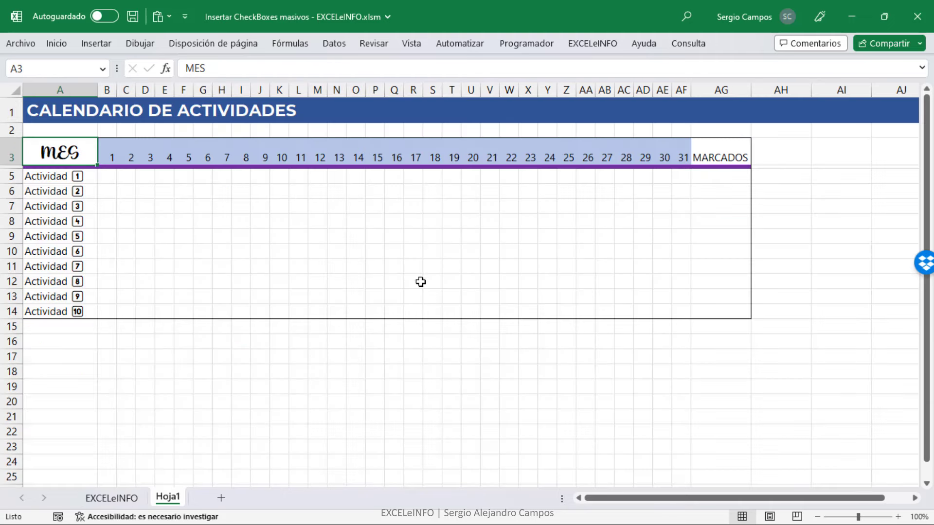
drag(54, 176, 56, 312)
drag(111, 157, 677, 156)
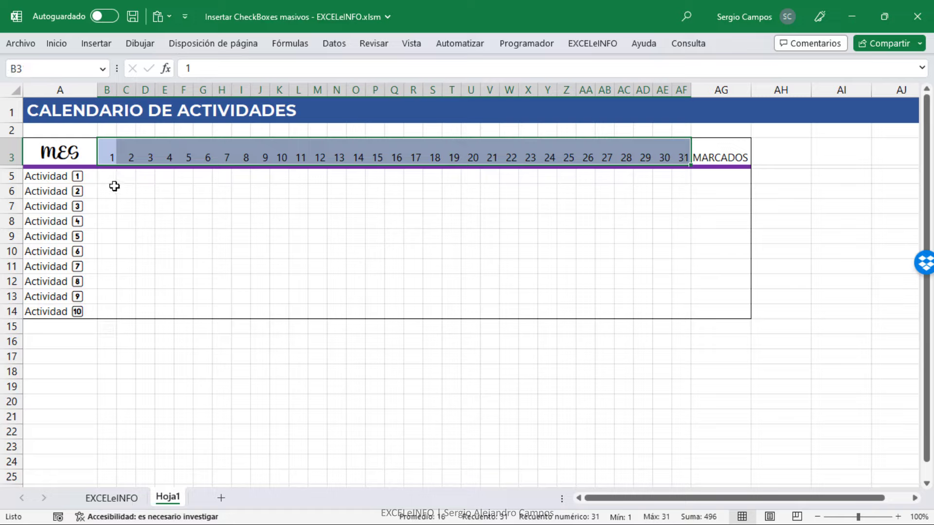
mouse_move(109, 176)
mouse_down()
mouse_move(309, 242)
mouse_move(583, 274)
mouse_move(687, 313)
mouse_up()
click(122, 186)
click(109, 176)
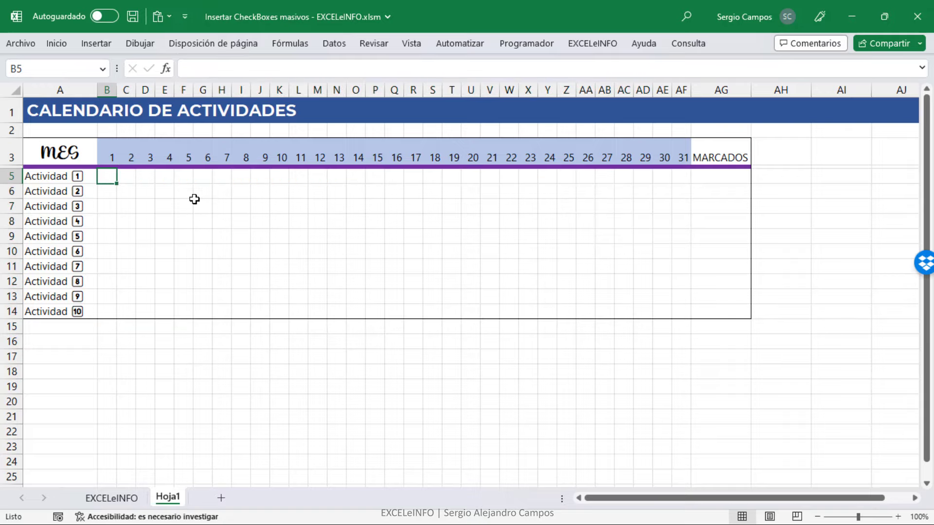
click(530, 45)
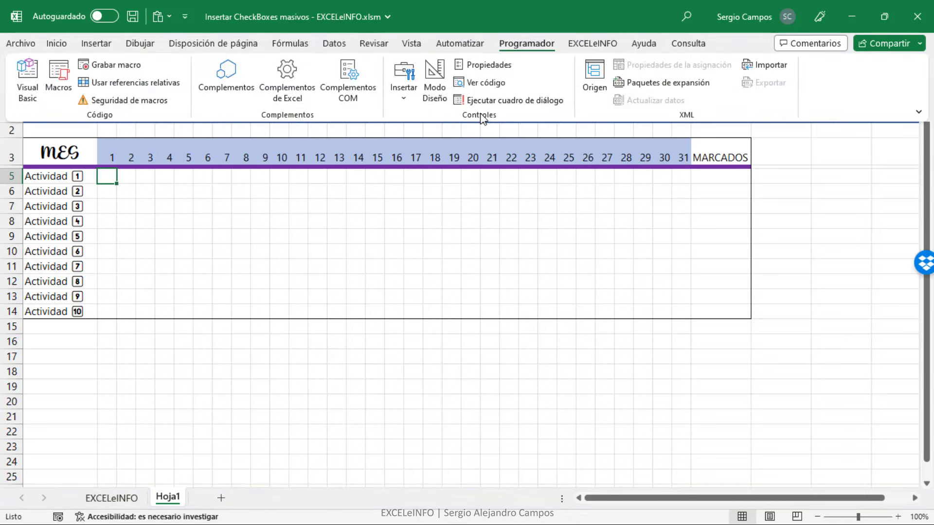
- Insert a form checkbox in B5 and delete its 'Casilla 132' label text
click(407, 91)
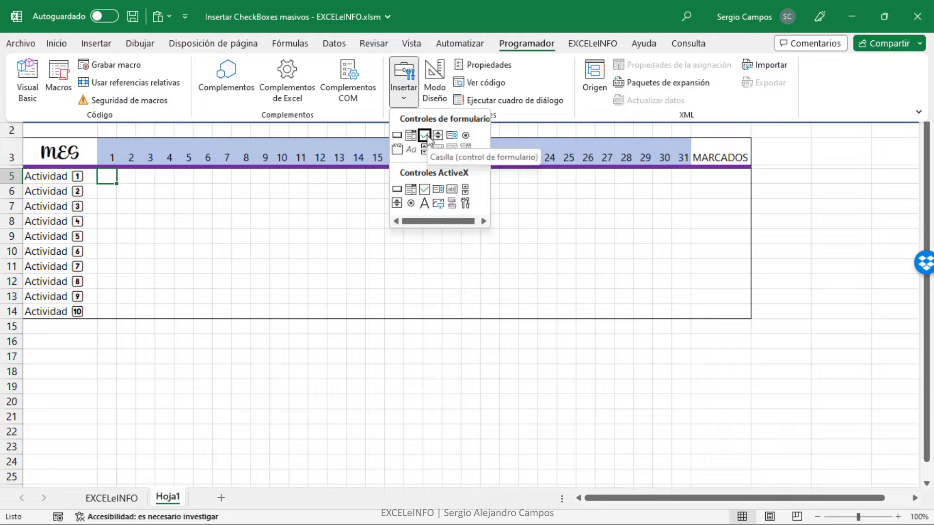
click(424, 136)
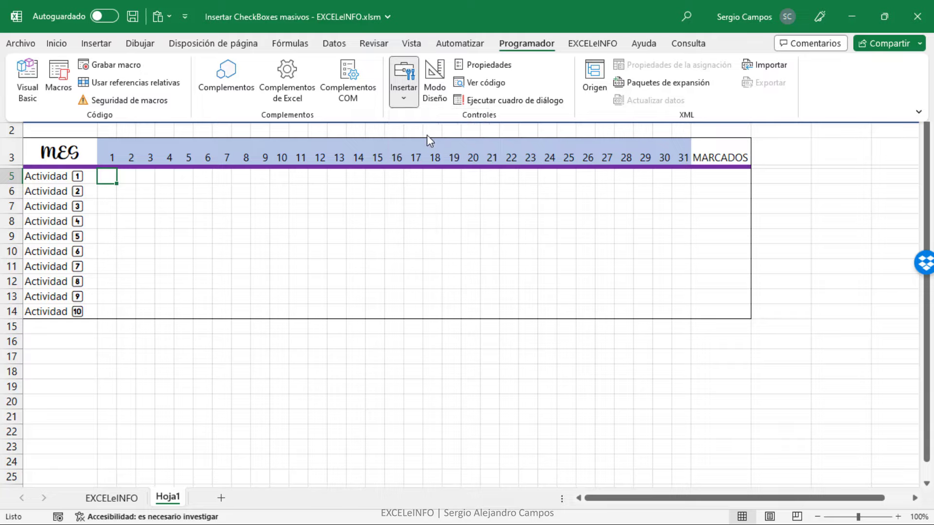
click(106, 175)
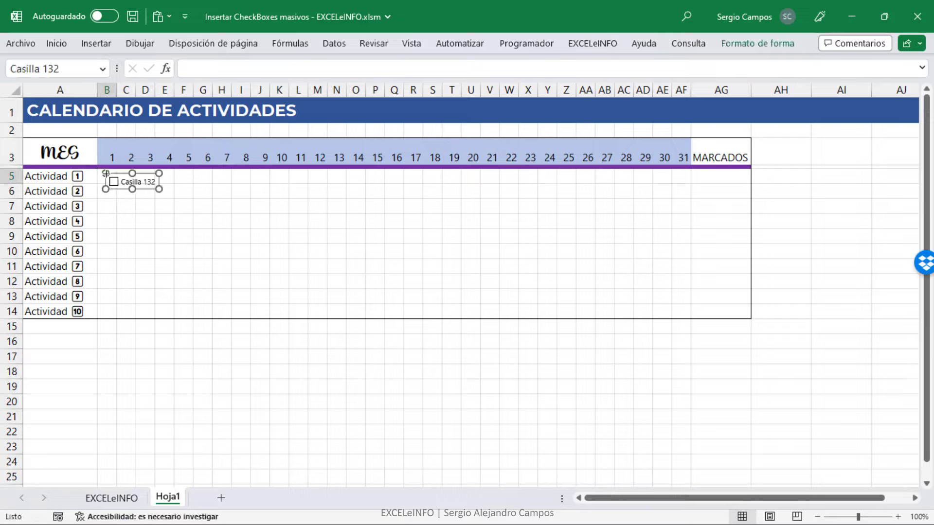
click(139, 184)
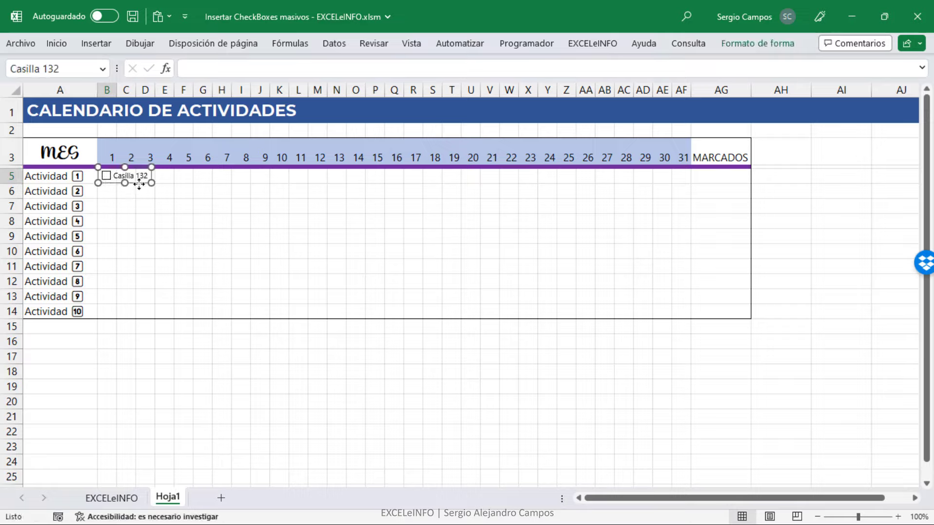
click(140, 177)
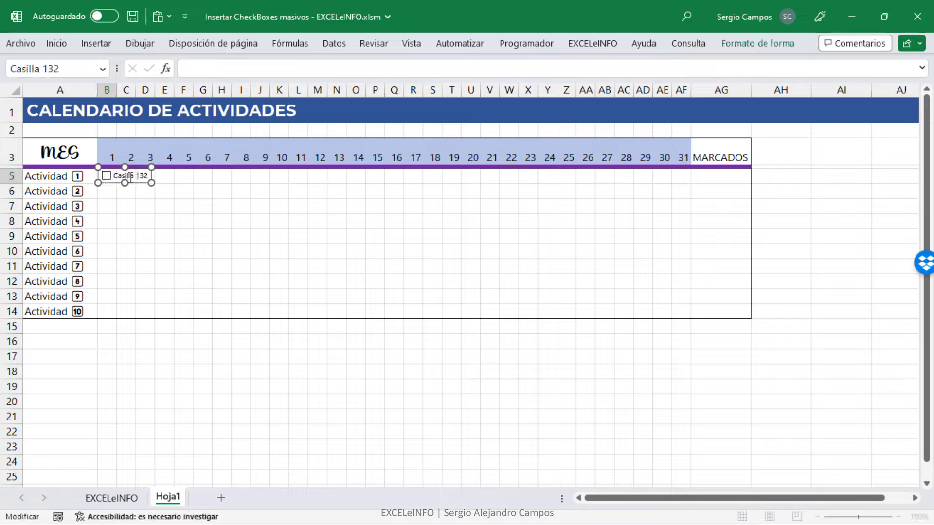
drag(116, 176, 174, 177)
key(Delete)
key(Escape)
key(Escape)
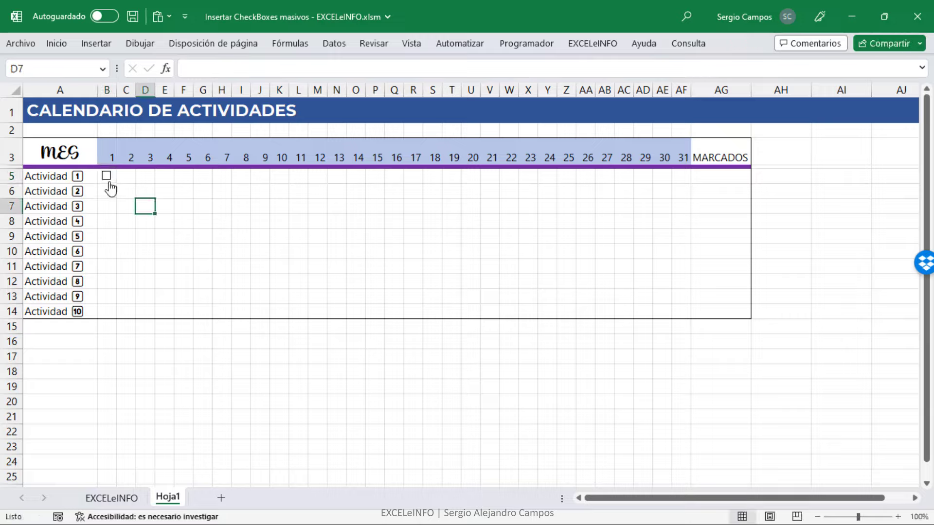
- Link the B5 checkbox to cell $B$6 through Formato de control
right_click(108, 181)
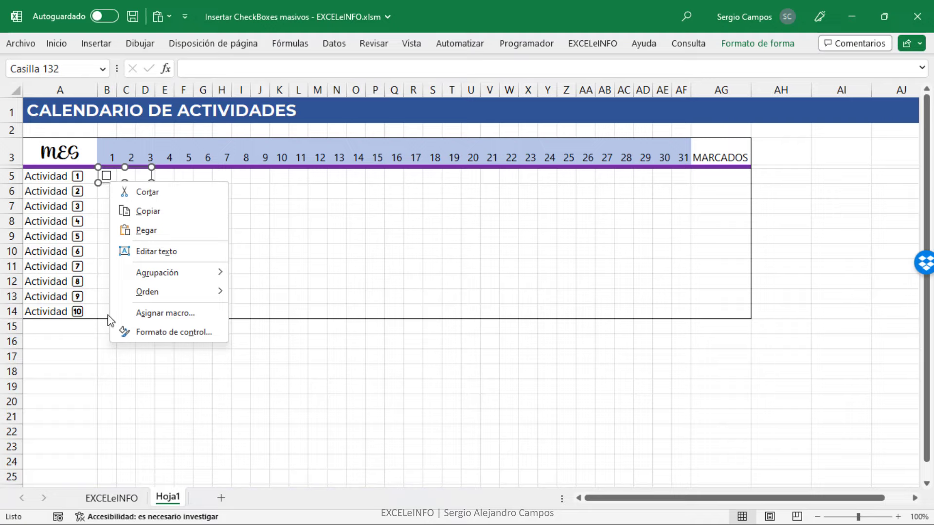
click(166, 333)
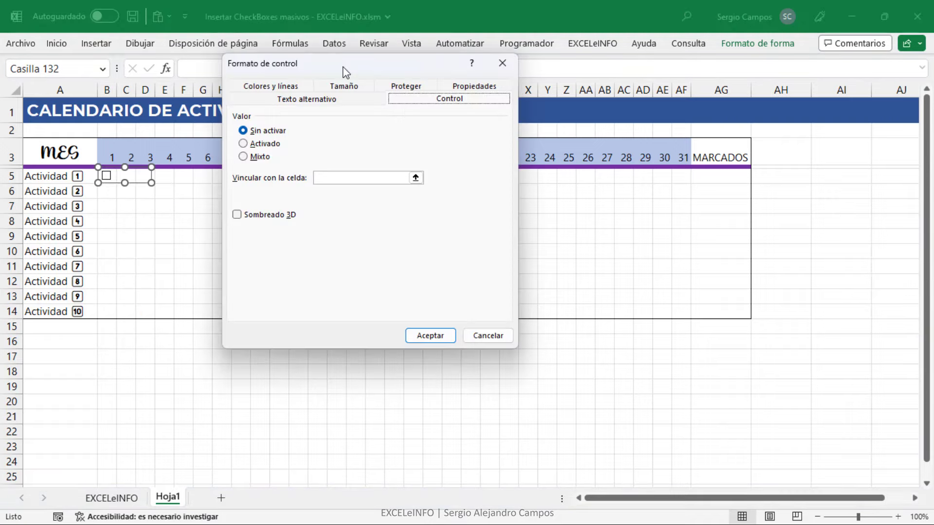
click(350, 178)
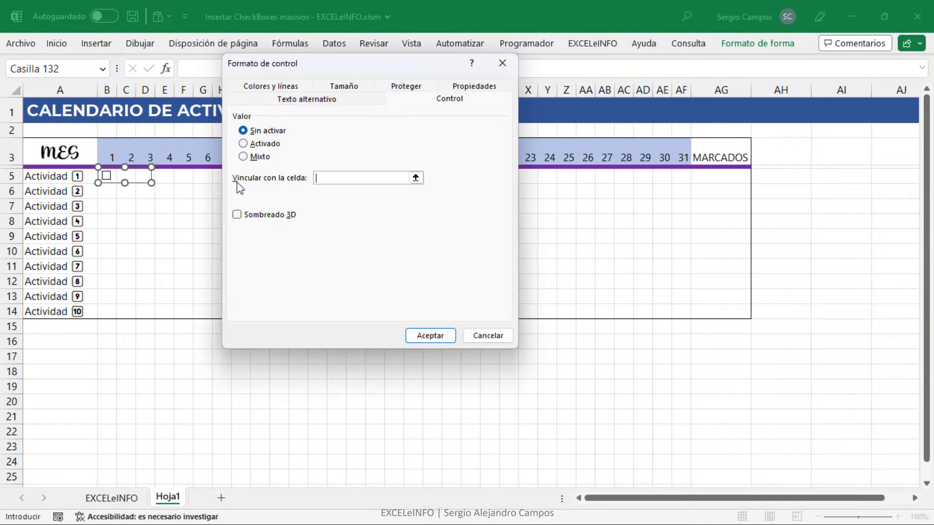
click(111, 189)
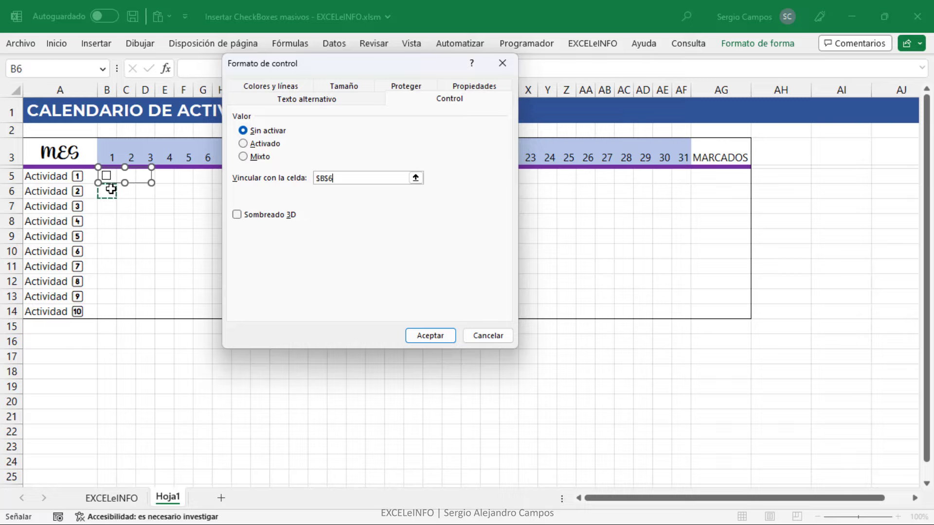
click(439, 327)
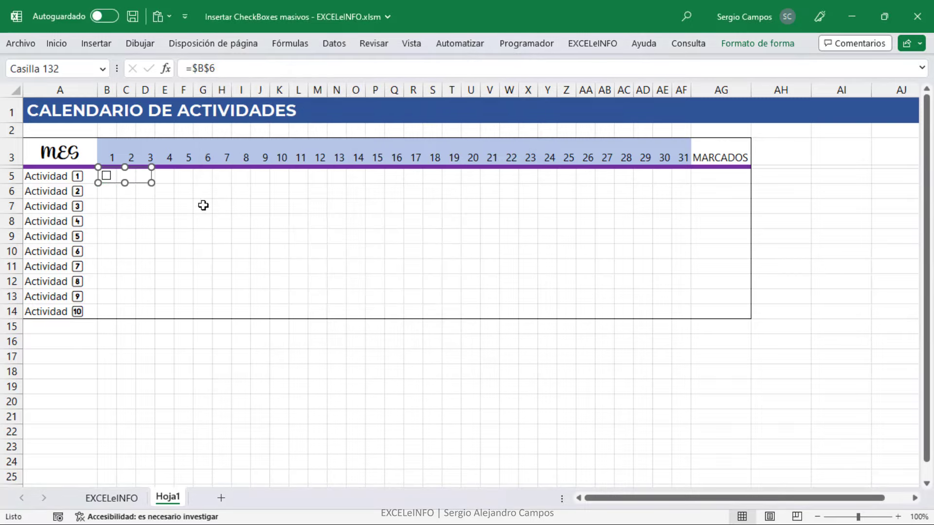
- Tick the checkbox to turn B6 from FALSO to VERDADERO, then clear B6
click(183, 206)
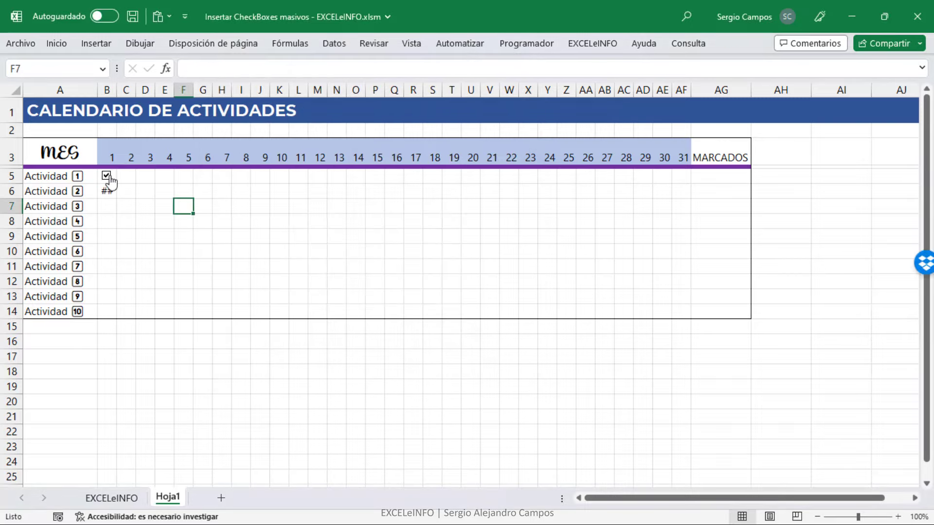
click(108, 191)
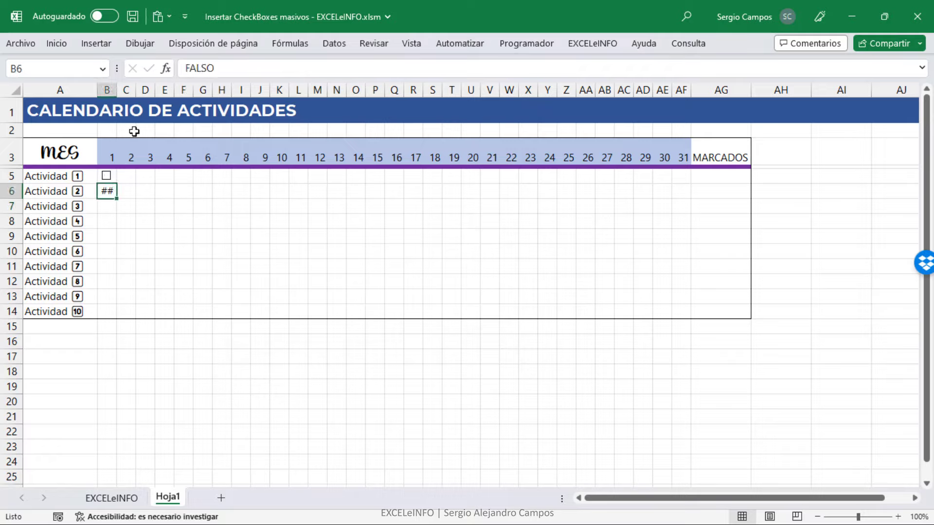
click(106, 175)
drag(255, 69, 158, 69)
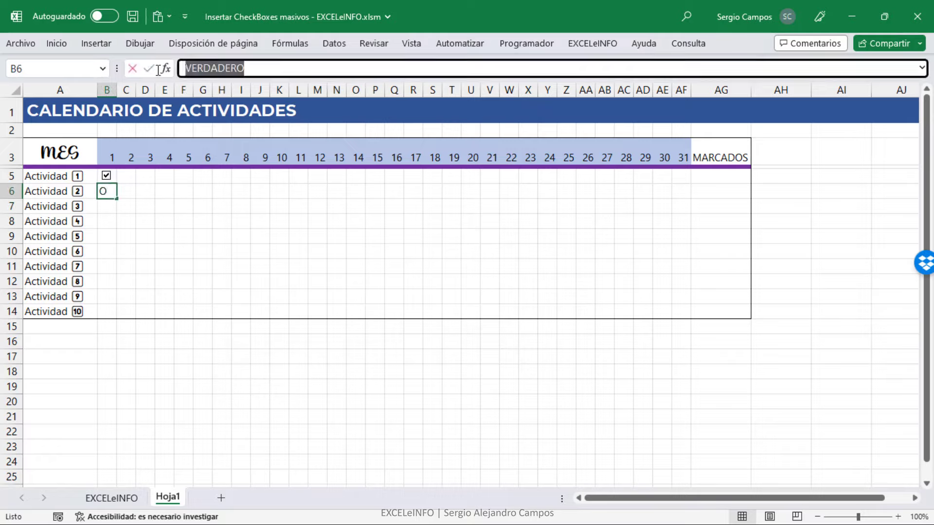
key(Delete)
- Delete the test checkbox from B5 and reselect the cell
right_click(109, 178)
key(Escape)
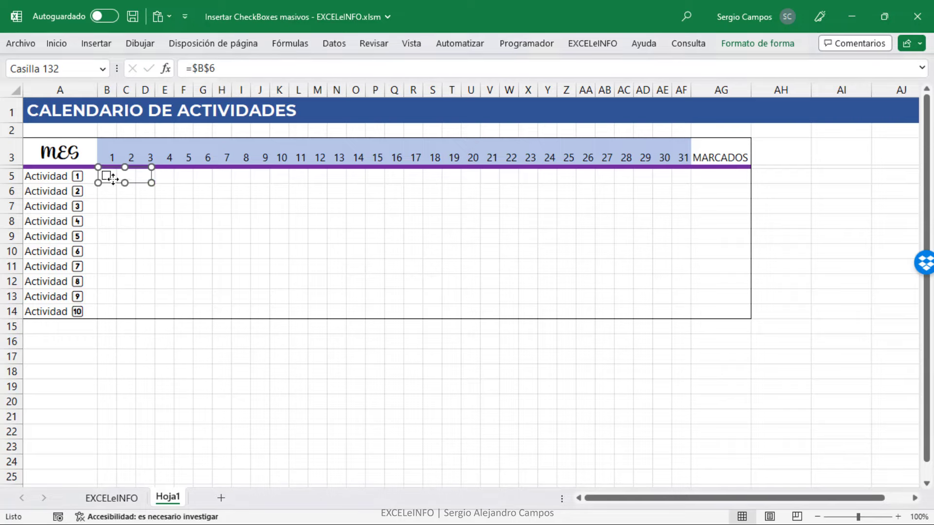
key(Delete)
click(113, 180)
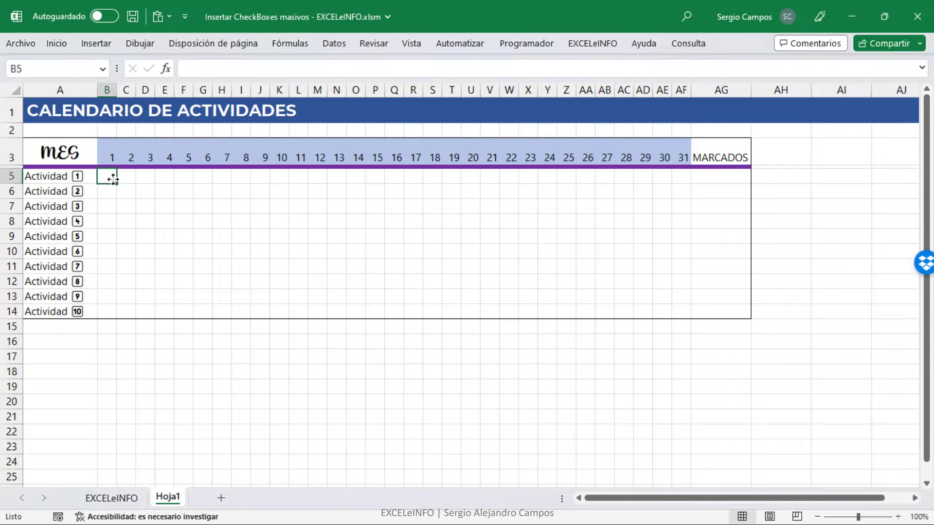
- Highlight the B5:AF14 day grid, return to B5, and launch Visual Basic from Programador
drag(113, 179, 676, 307)
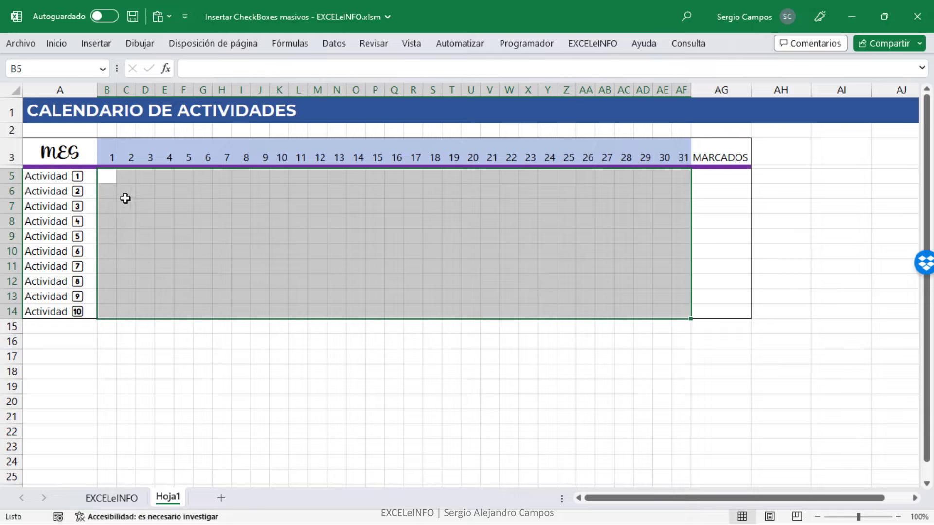
click(111, 178)
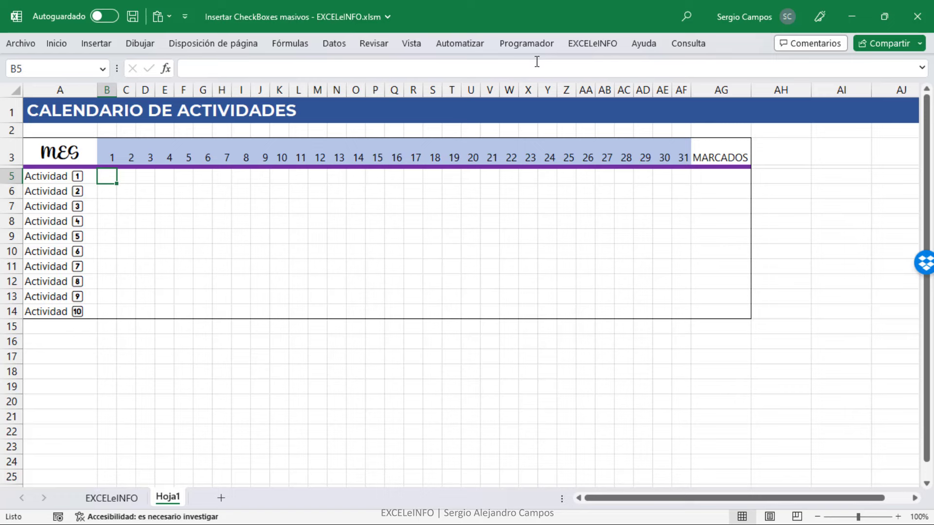
click(535, 43)
click(28, 90)
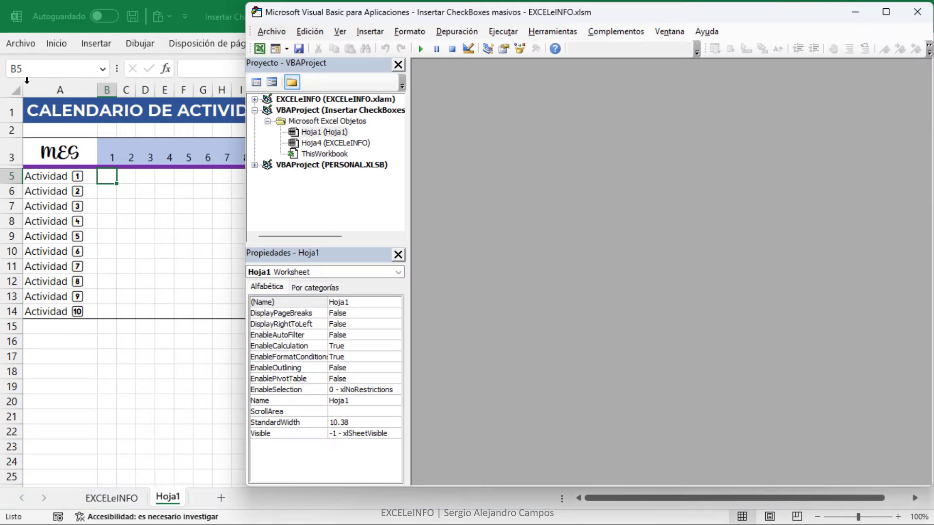
- Add Módulo1 to the project and start a Sub Checkboxes_masivos() procedure
right_click(346, 111)
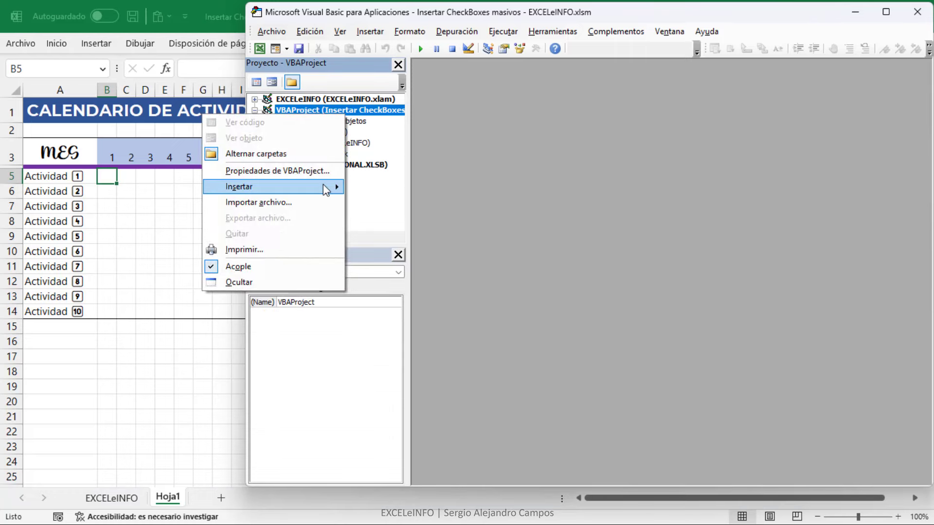
mouse_move(273, 186)
click(181, 203)
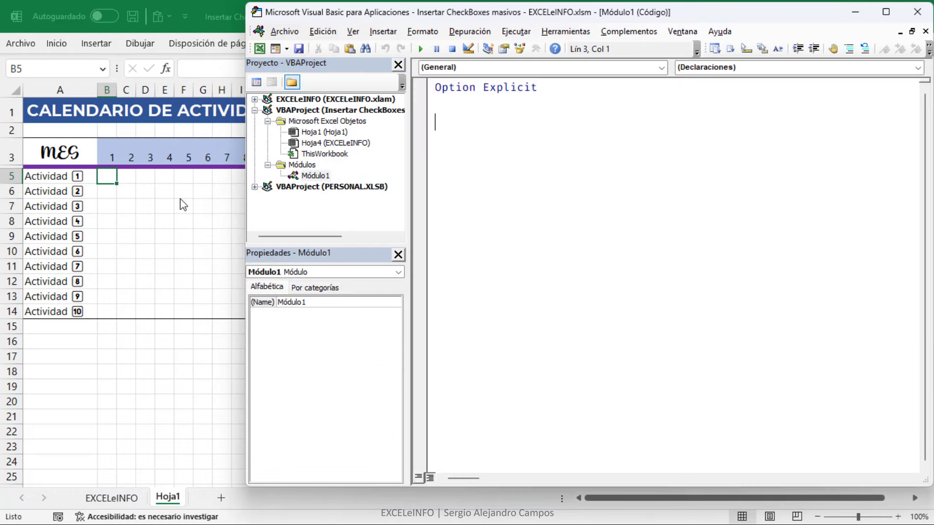
text(Sub C)
text(heck)
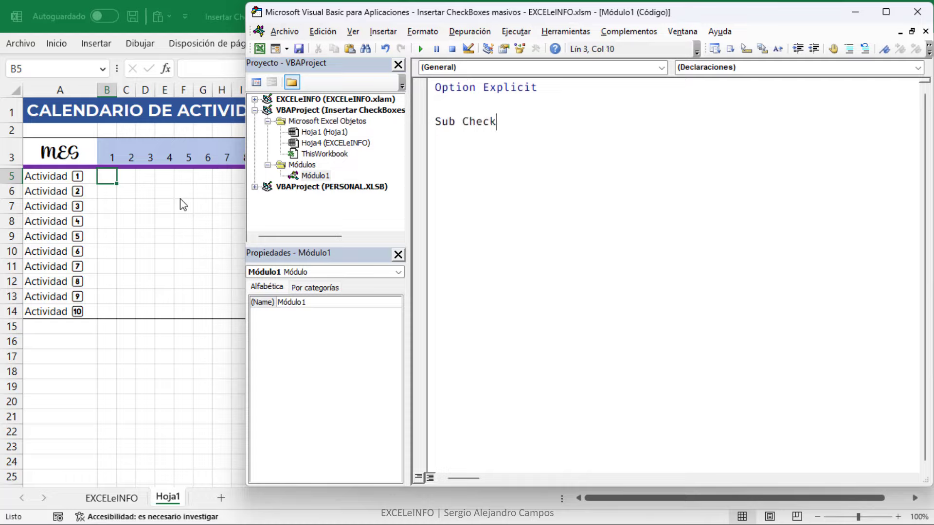
key(BackSpace)
key(BackSpace)
text(xe)
text(s_mas)
text(si)
key(BackSpace)
key(BackSpace)
text(vos)
key(Return)
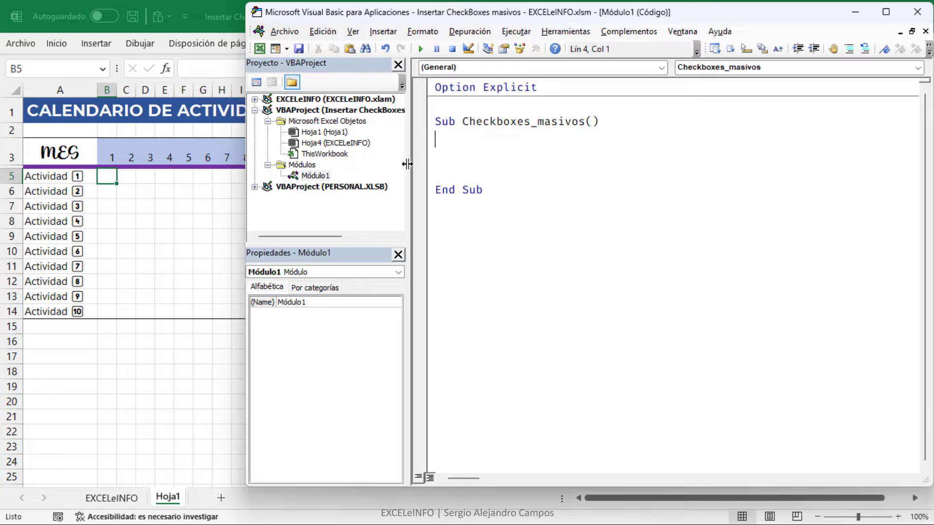
- Declare Dim Celda As Range in the macro, widening the code area first
drag(427, 171, 250, 171)
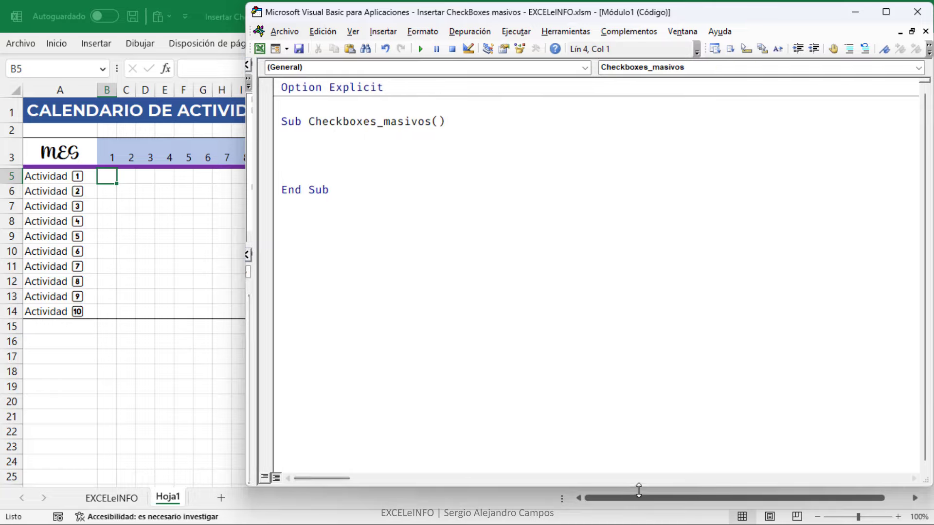
drag(641, 486, 637, 508)
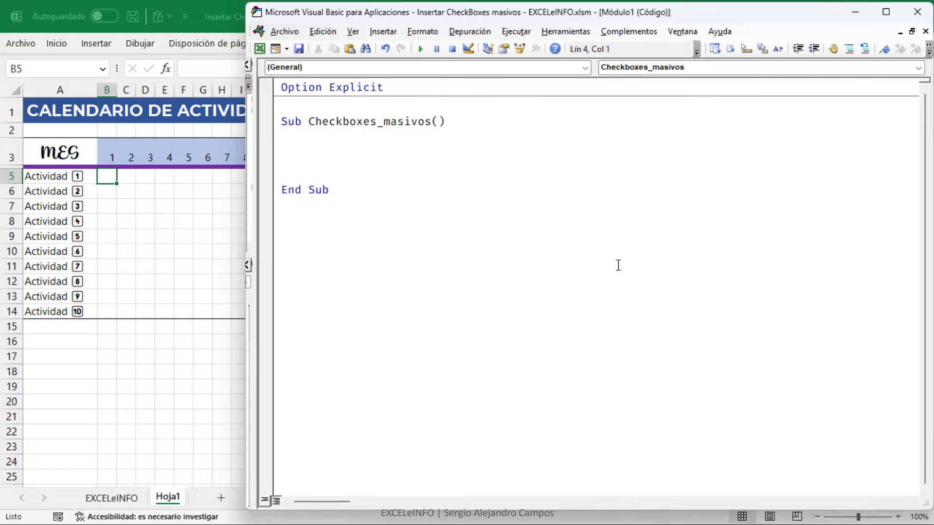
text(Di)
text(m Cel)
text(da as )
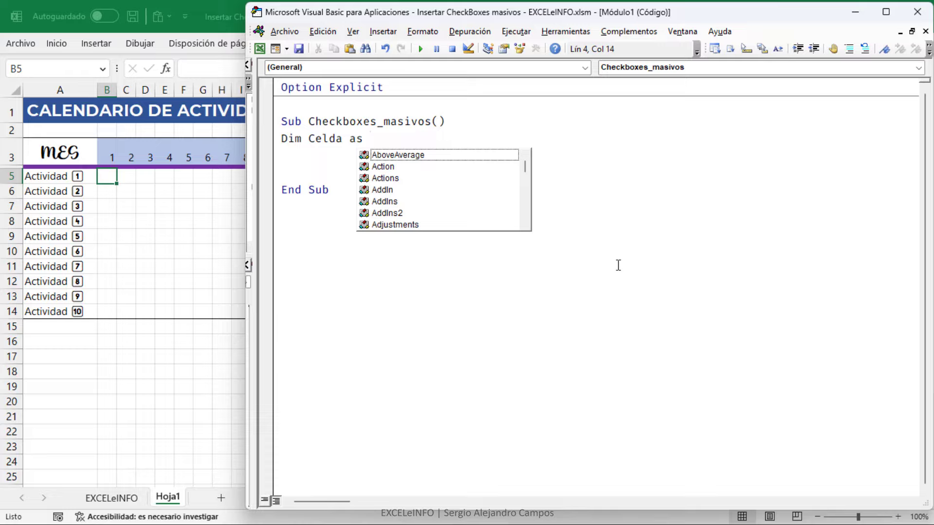
text(Rang)
key(Return)
key(Return)
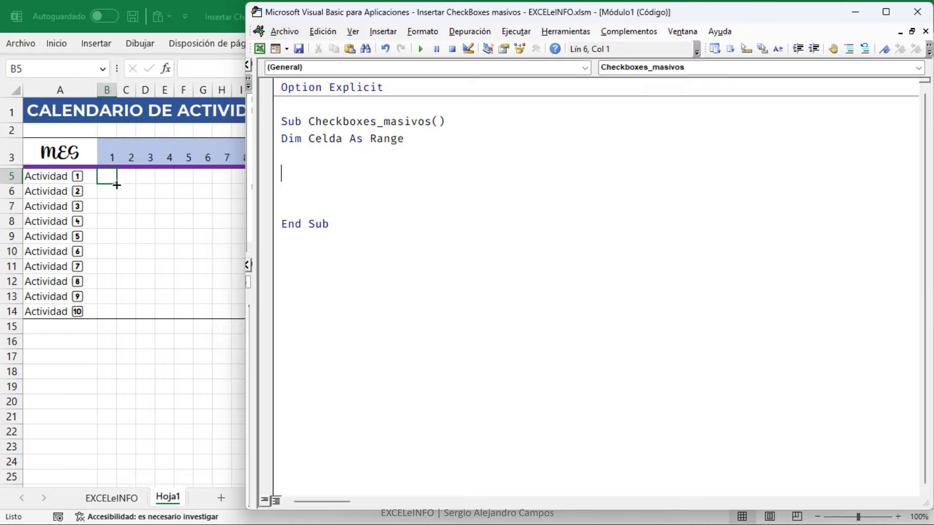
drag(113, 178, 169, 219)
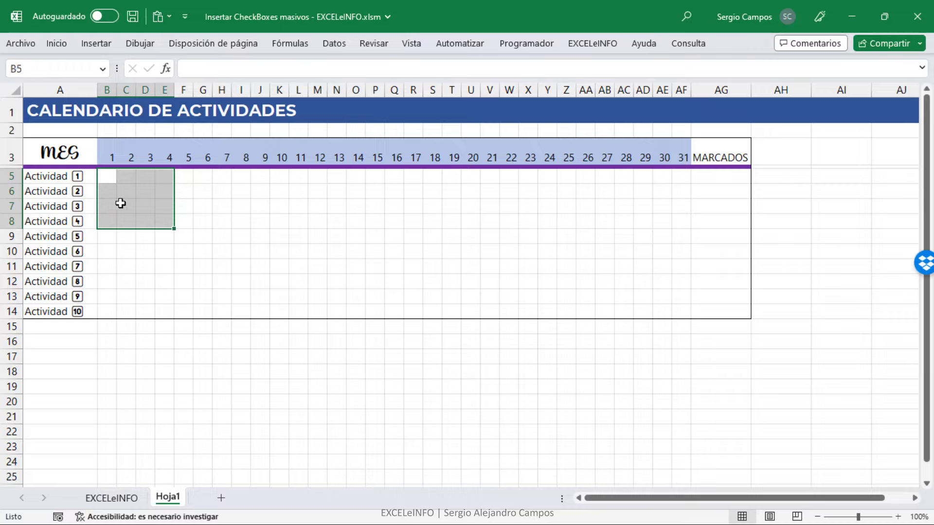
- Move cell by cell through the selected B5:E8 sample range
key(Return)
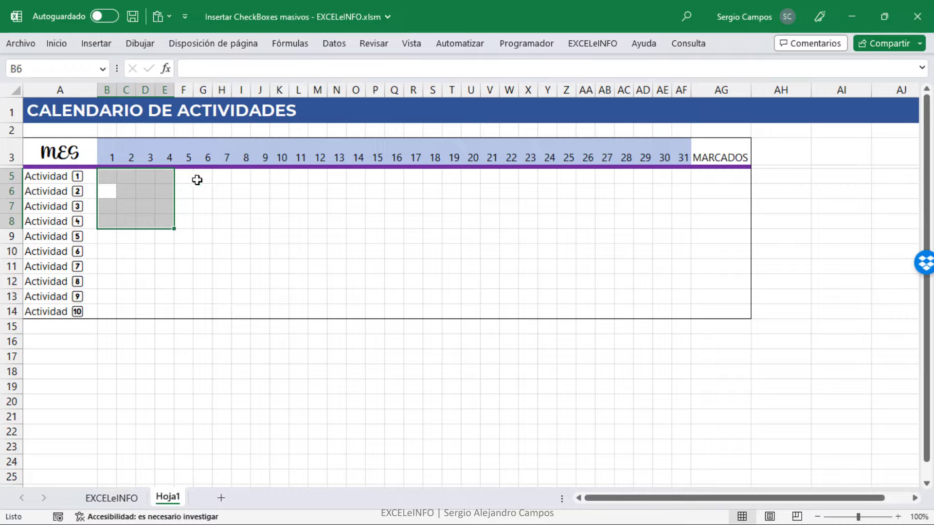
key(Return)
key(Return)
key(Return)
key(Return)
key(Return)
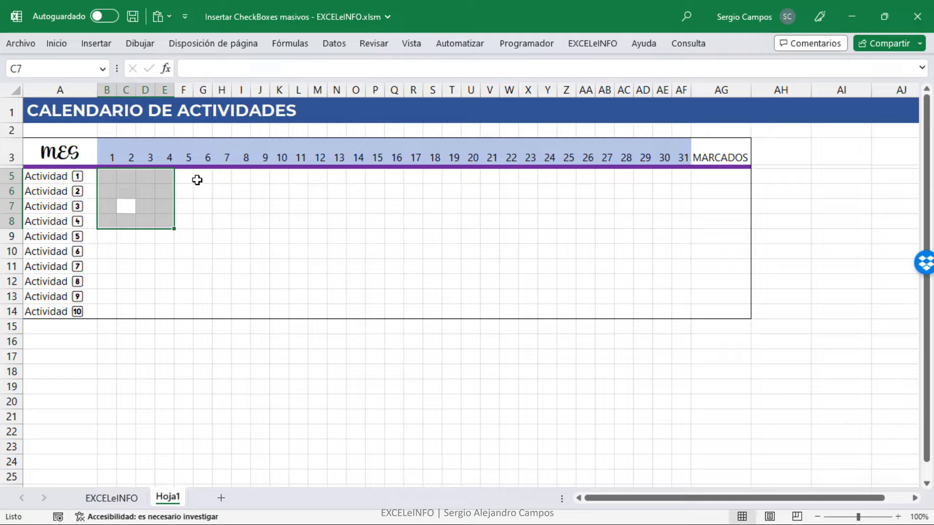
key(Return)
key(Return)
key(Return)
key(Return)
key(Return)
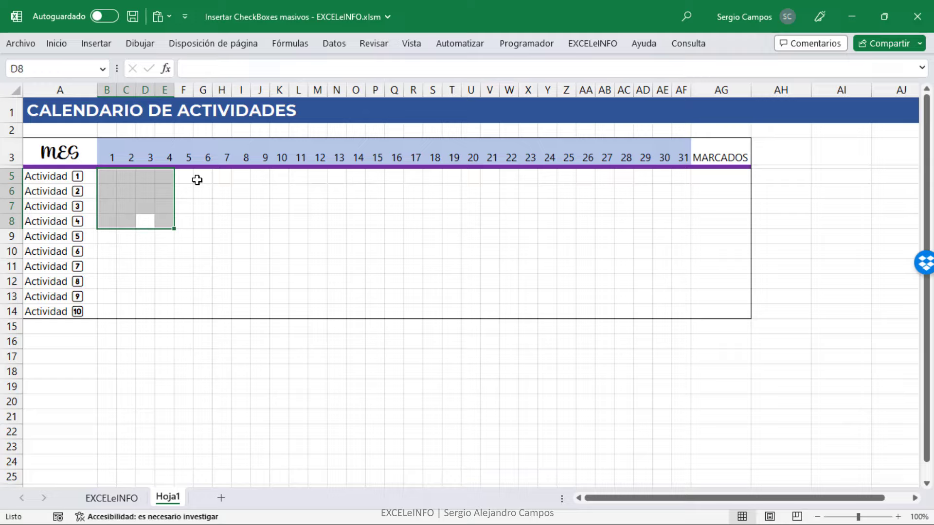
key(Return)
key(Return)
key(Return)
key(Return)
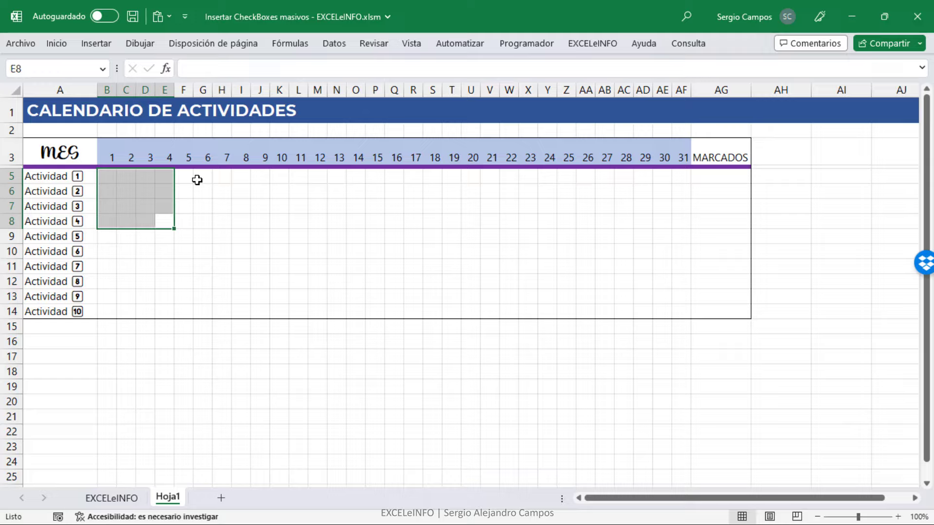
key(Return)
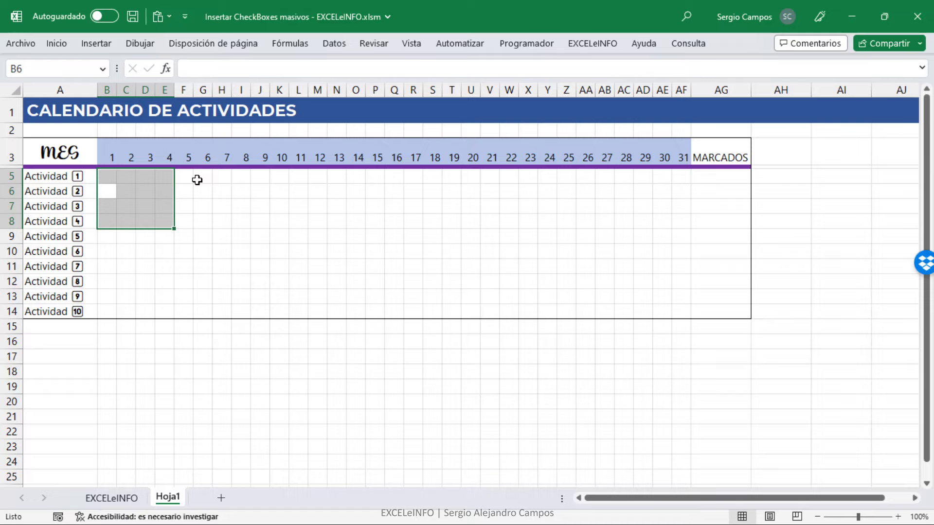
- Write a For Each Celda In Selection loop closed by Next Celda
text(For)
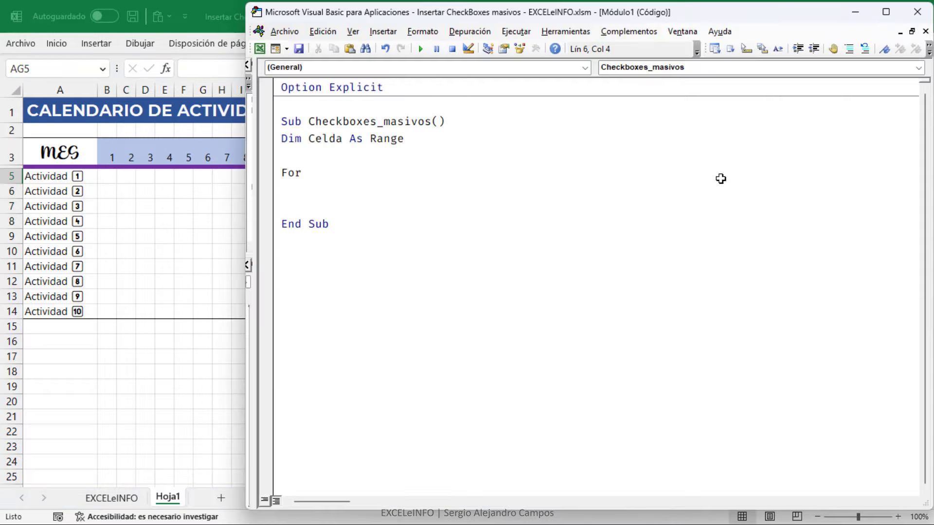
text( eac)
text(h Ce)
text(lda i)
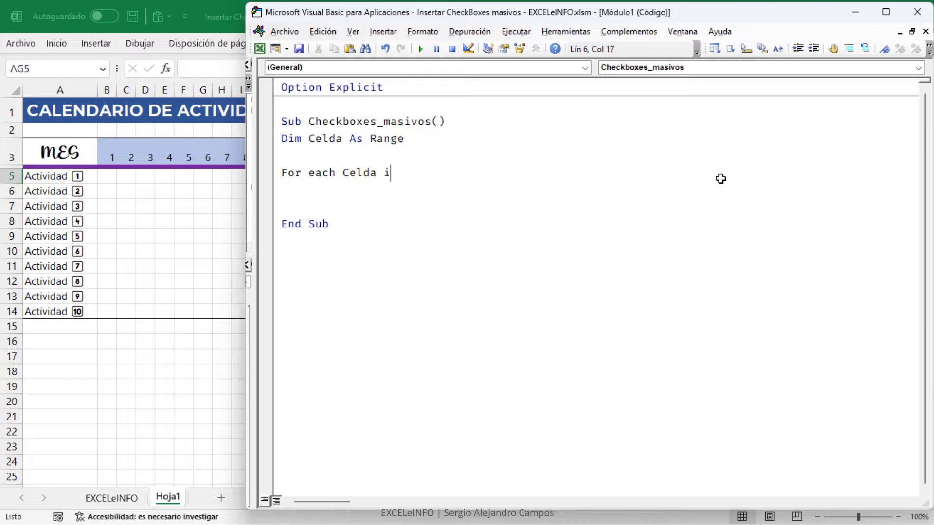
text(n sle)
key(BackSpace)
key(BackSpace)
text(electio)
text(n)
key(Return)
key(Return)
key(Return)
text(Ne)
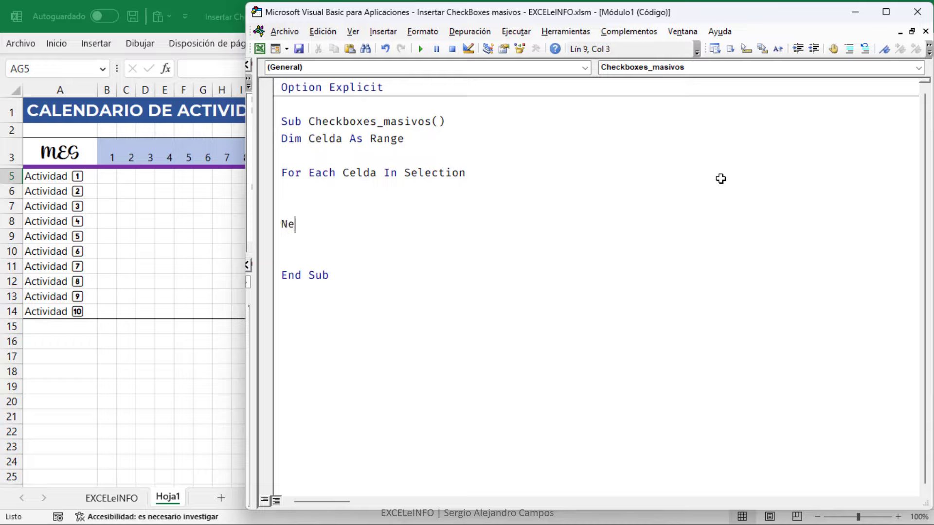
text(xt Celda)
- Add an indented line inside the loop starting ActiveSheet.Checkboxes.Add(
key(Up)
key(Up)
key(Up)
key(Home)
key(shift+Down)
key(shift+Down)
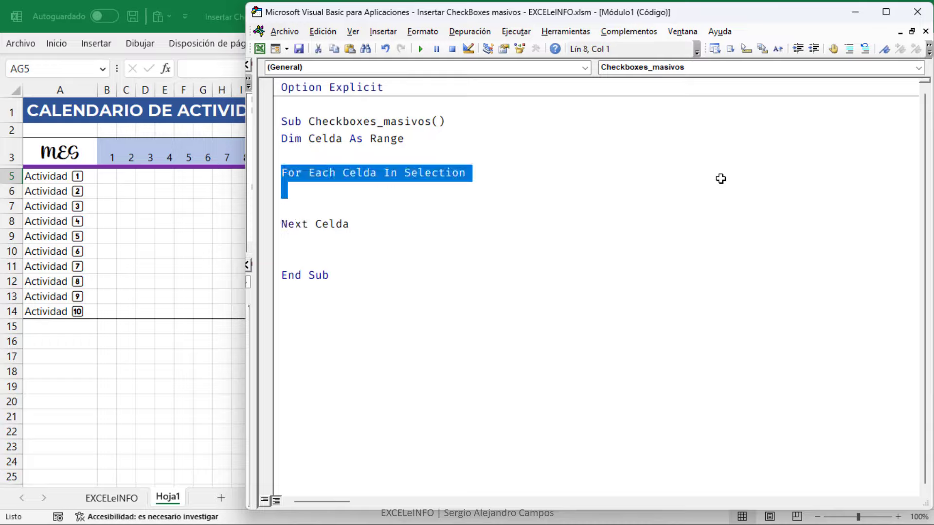
key(shift+Down)
key(shift+Down)
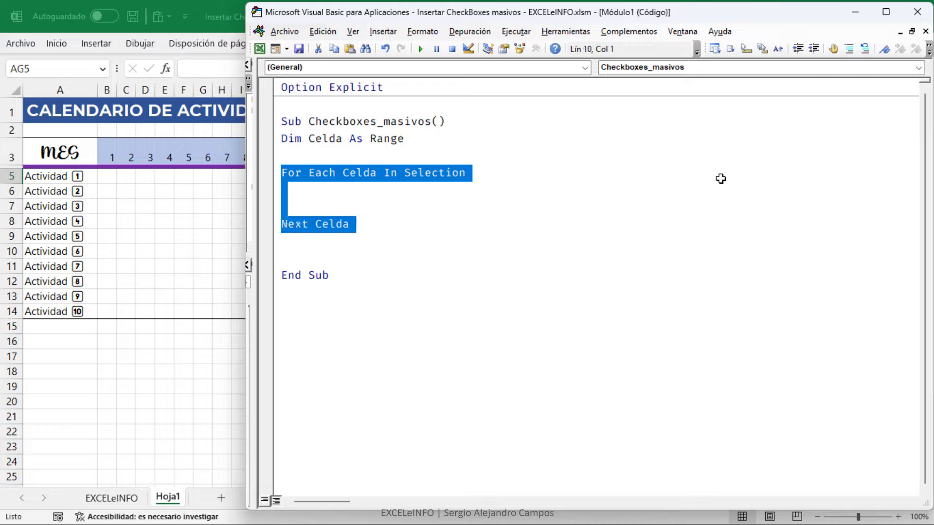
key(Up)
key(Up)
key(Return)
key(Return)
key(Up)
key(Up)
key(Tab)
text(A)
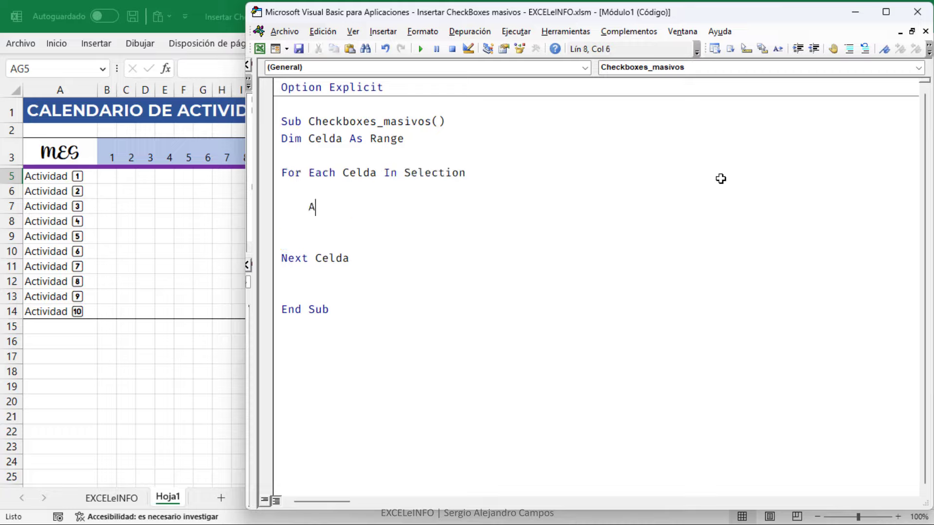
text(ctiveshee)
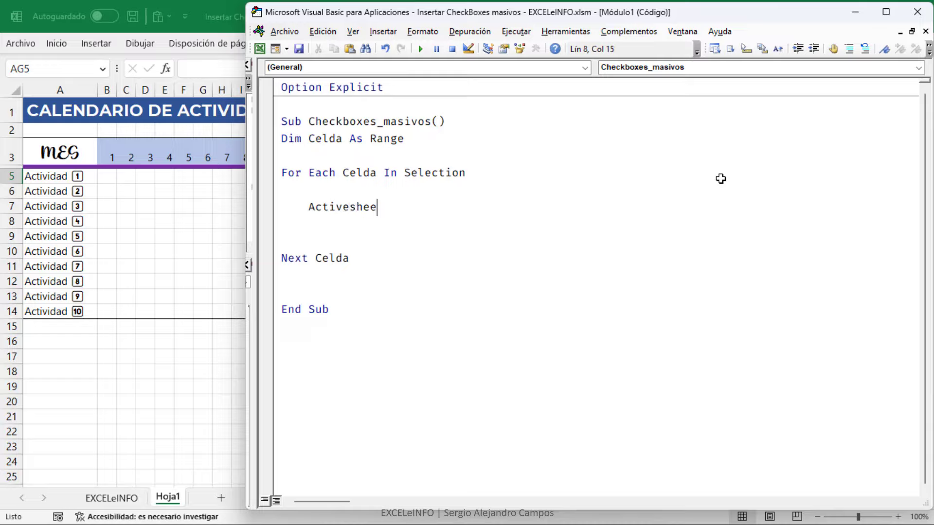
text(t.C)
text(heck)
text(boxes)
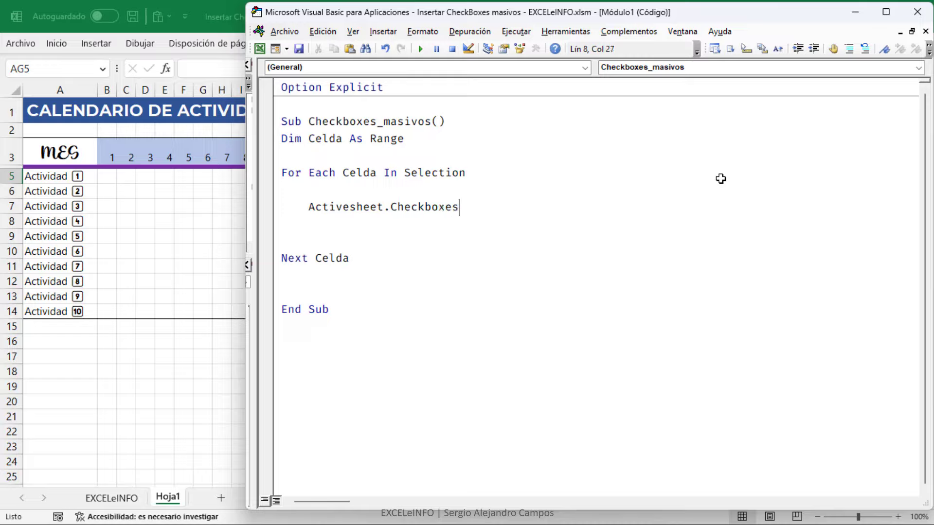
text(.)
text(Add)
text(()
- Pass Celda.Left, Celda.Top, 72 and 17.25 as the checkbox position and size
text(Ce)
text(lda)
key(BackSpace)
key(BackSpace)
key(BackSpace)
text(lda)
text(.)
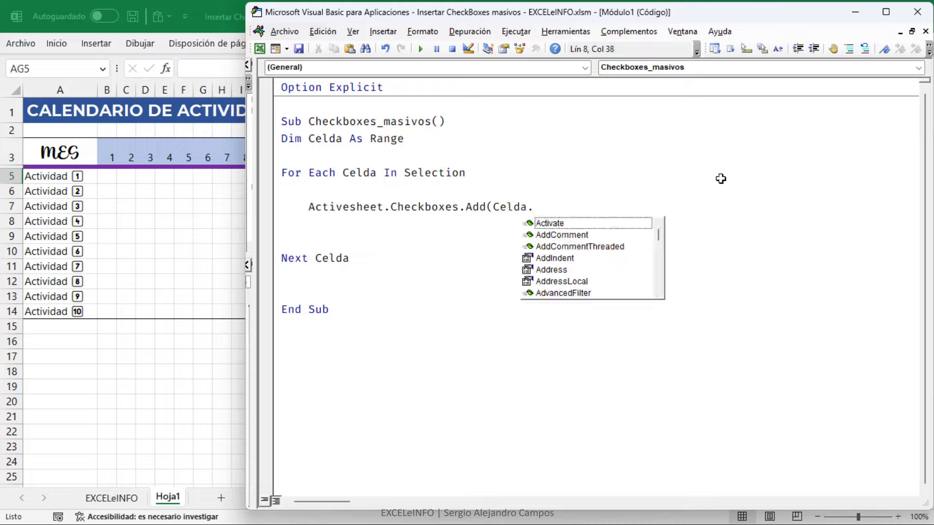
text(left)
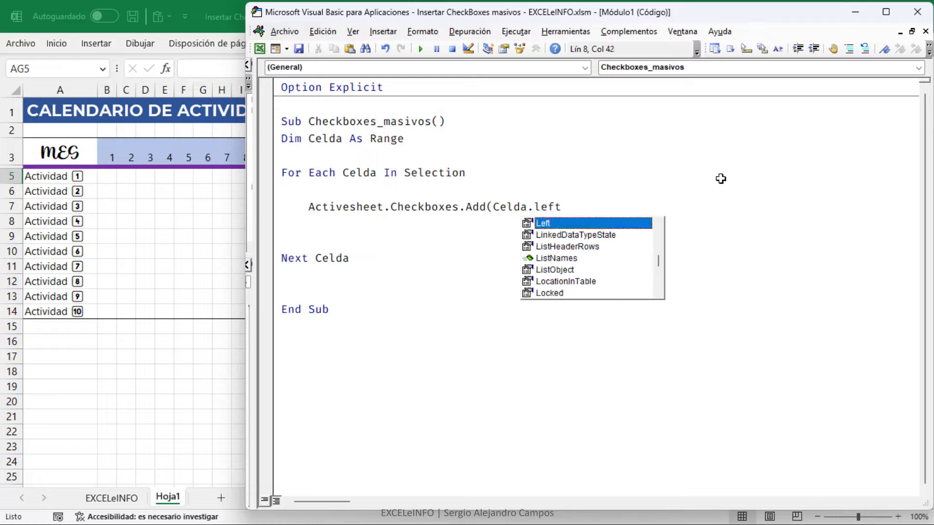
text(, )
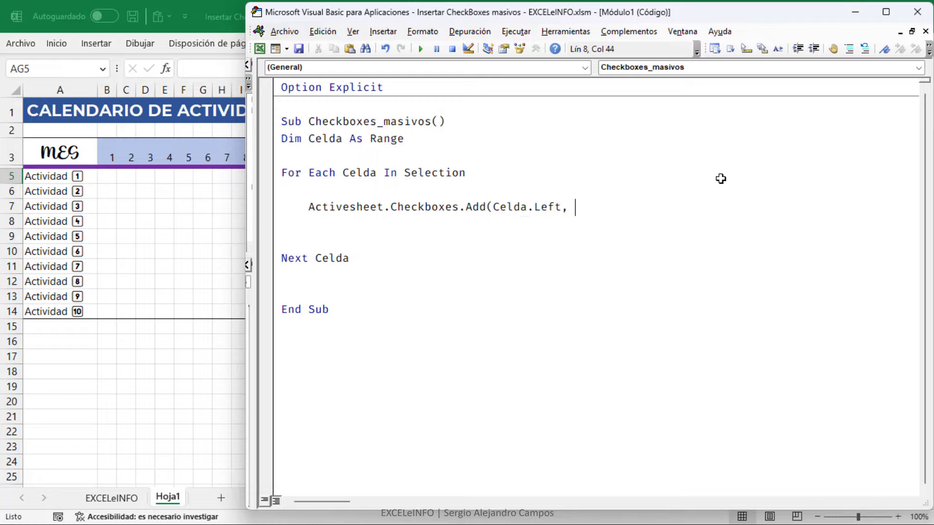
text(Celda.)
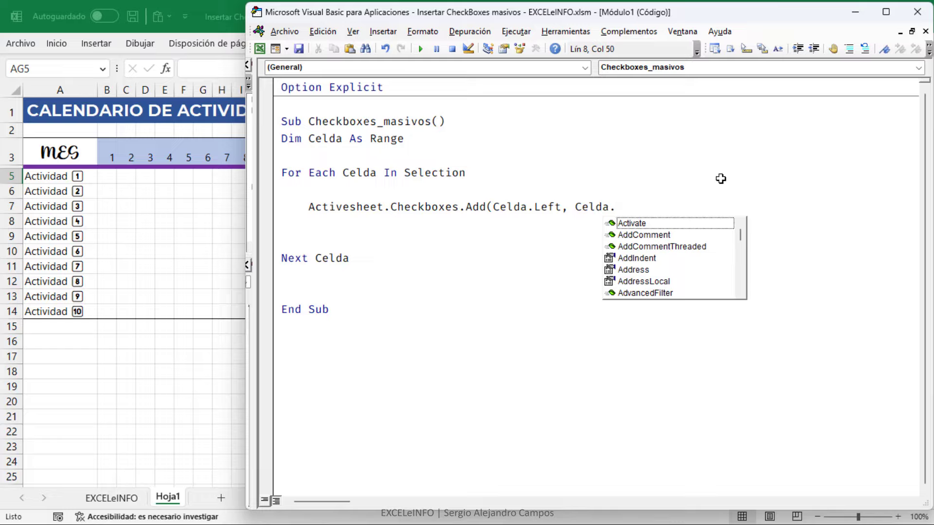
text(top)
key(Tab)
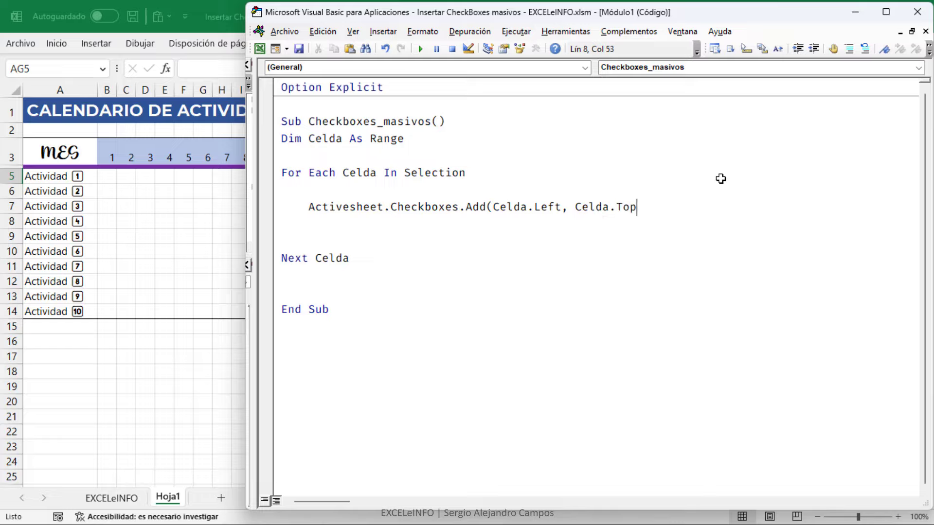
text(, )
text(72)
text(, 1)
text(7.25)
- Append .Select to the Add line and open indented blank lines inside the loop
key(shift+Left)
key(shift+Left)
key(shift+Left)
key(shift+Left)
key(shift+Left)
key(shift+Left)
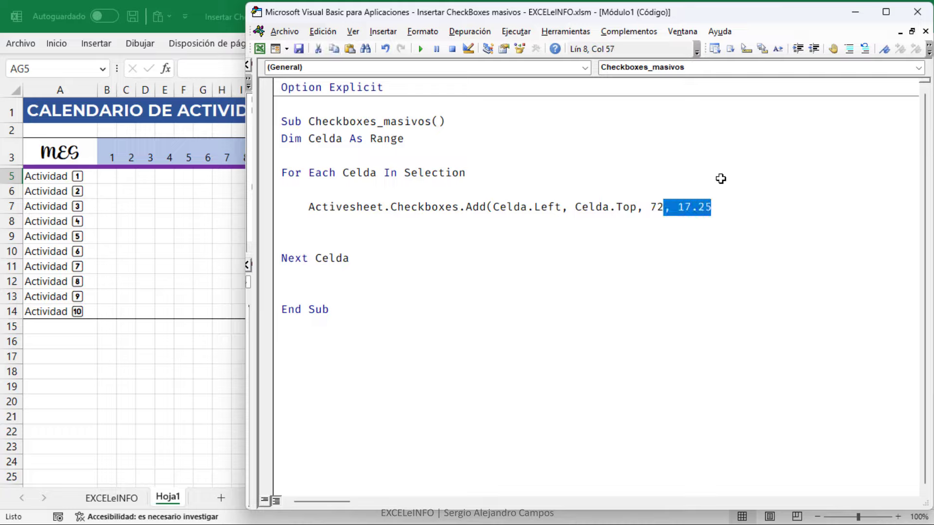
key(Left)
key(Left)
key(Left)
key(Left)
key(Left)
key(Left)
key(Left)
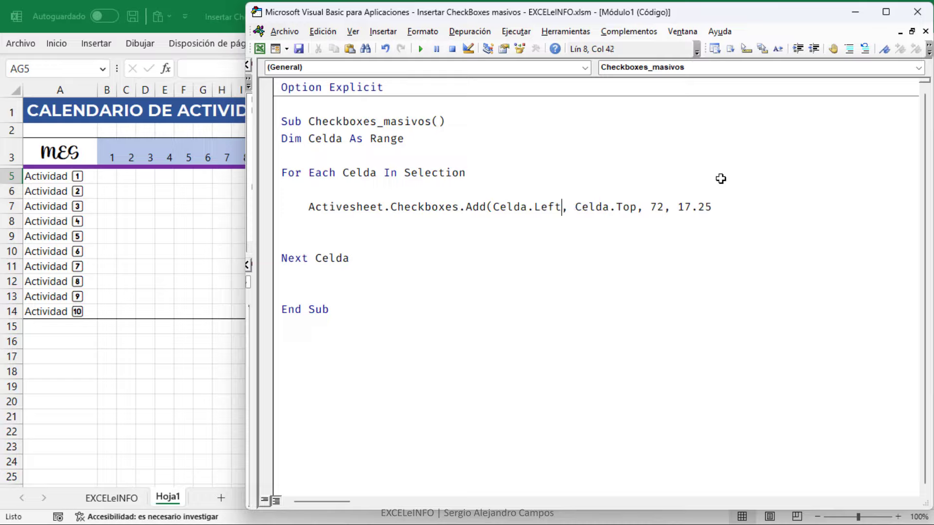
key(Right)
key(Right)
key(Right)
key(End)
text().)
text(Select)
key(Return)
key(Return)
key(Return)
key(Up)
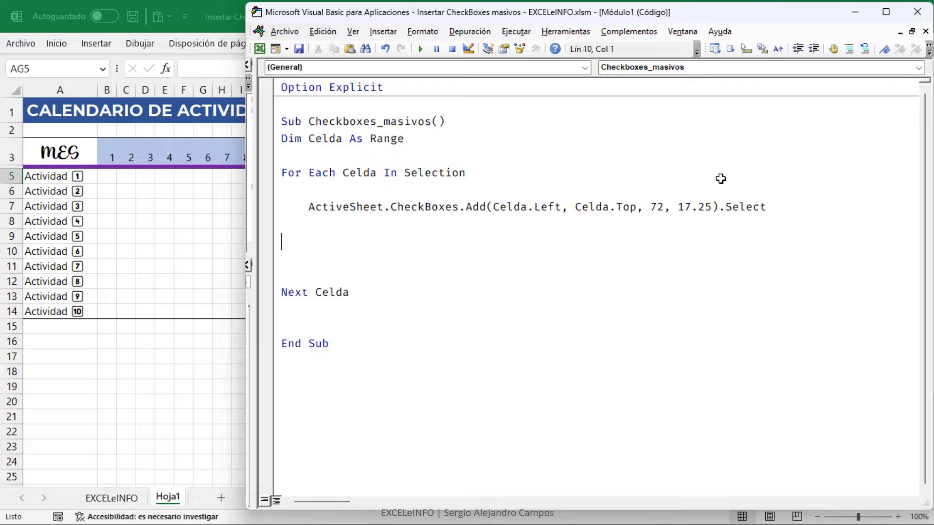
key(Tab)
key(Tab)
- Add a With Selection … End With block below the checkbox line
text(W)
key(BackSpace)
text(With Sele)
text(ction)
key(Return)
key(Return)
key(Tab)
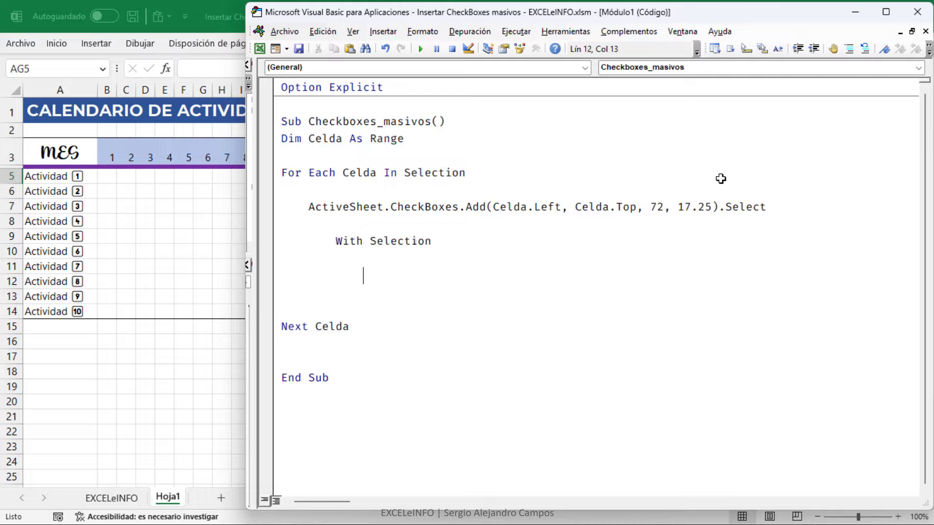
key(BackSpace)
text(End )
text(With)
key(Up)
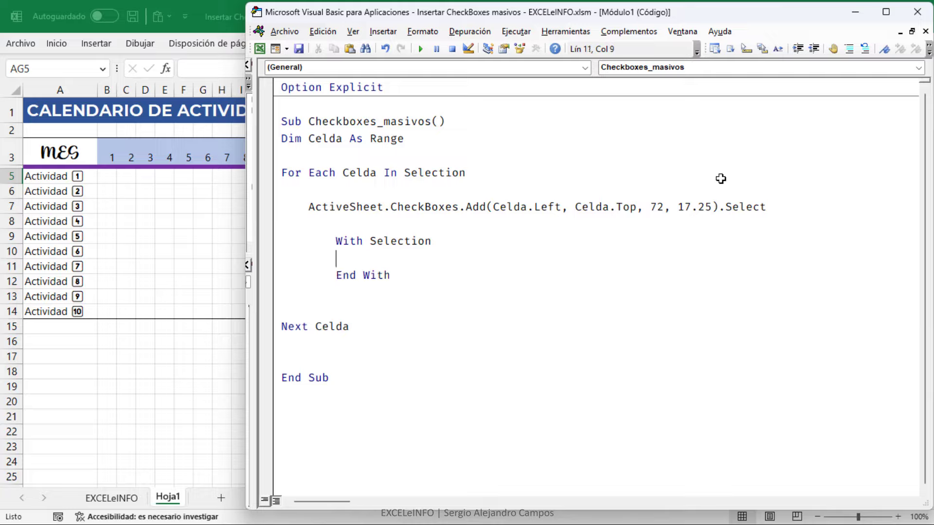
key(Up)
key(Left)
key(Left)
key(Left)
key(shift+End)
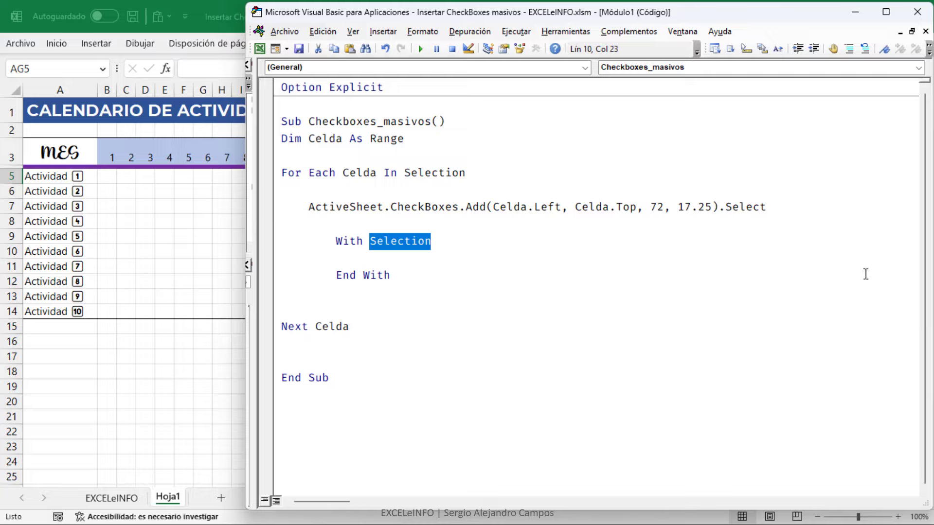
drag(774, 207, 391, 207)
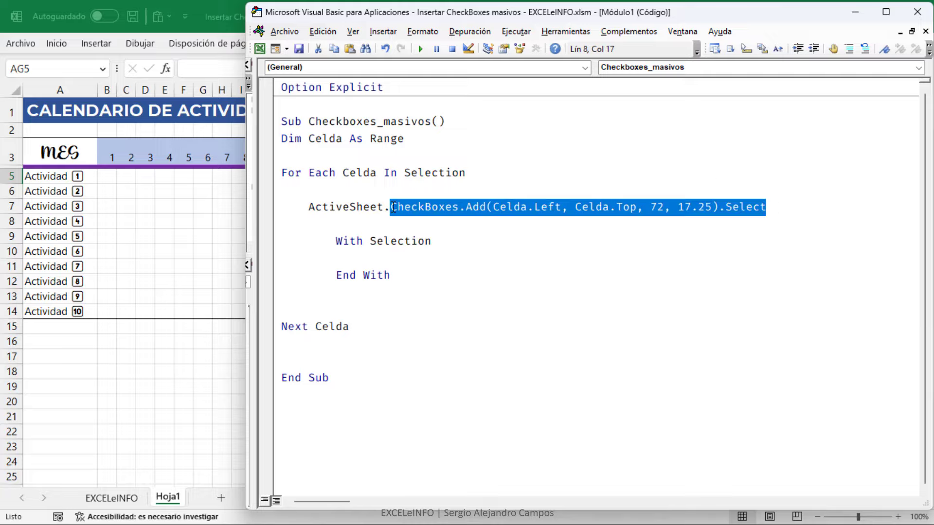
- Set .Caption = "" inside the With block
click(382, 253)
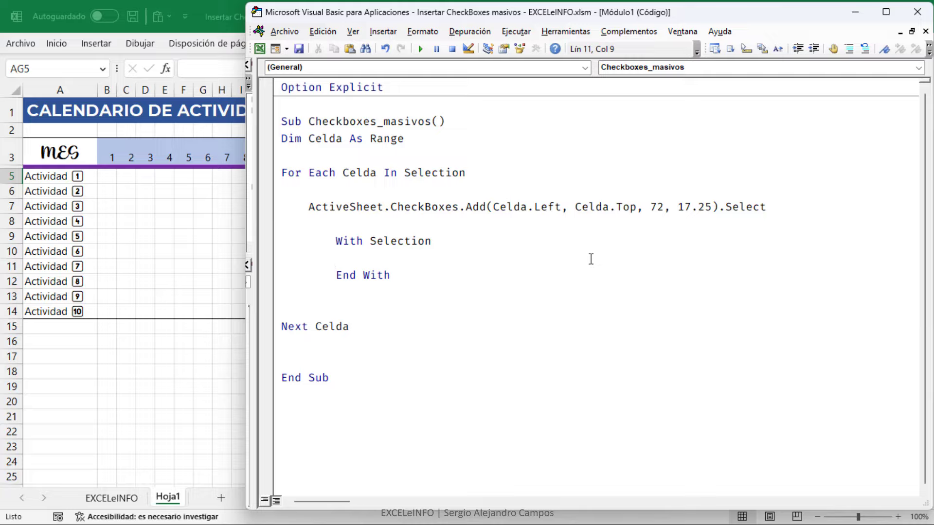
key(Tab)
text(.Caption)
text( = )
text("")
double_click(444, 258)
key(End)
key(Return)
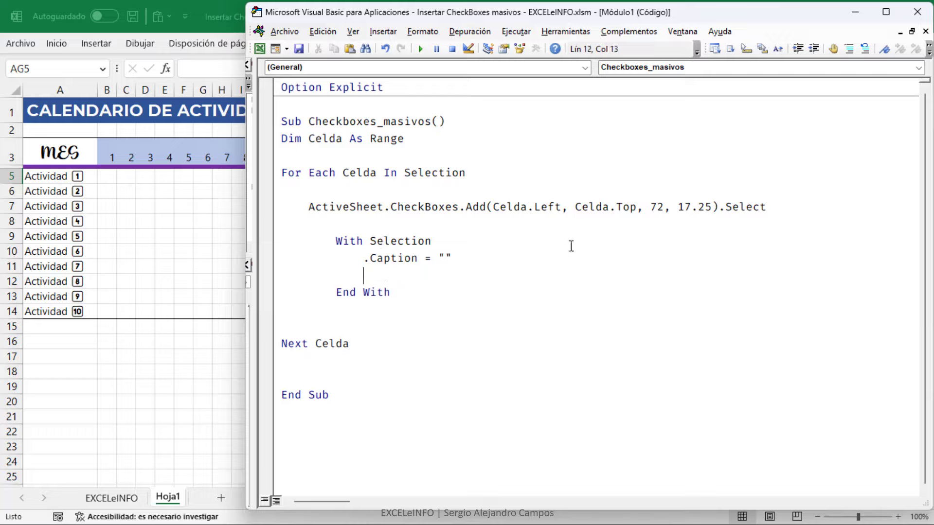
- Add .LinkedCell = Celda.Address, completing Address from IntelliSense
text(.L)
text(inked)
text(Cell = )
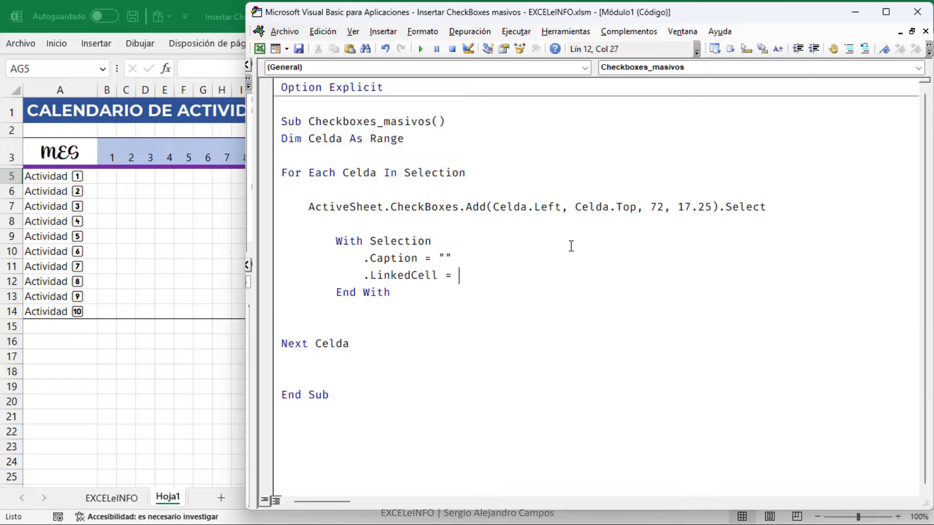
text(Celda)
text(.a)
key(BackSpace)
key(BackSpace)
text(.add)
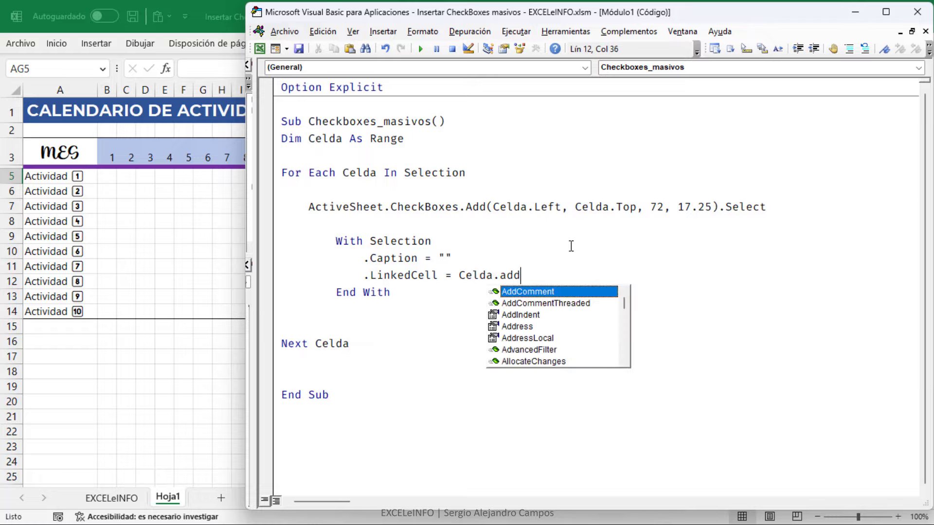
key(Down)
key(Down)
key(Down)
key(Tab)
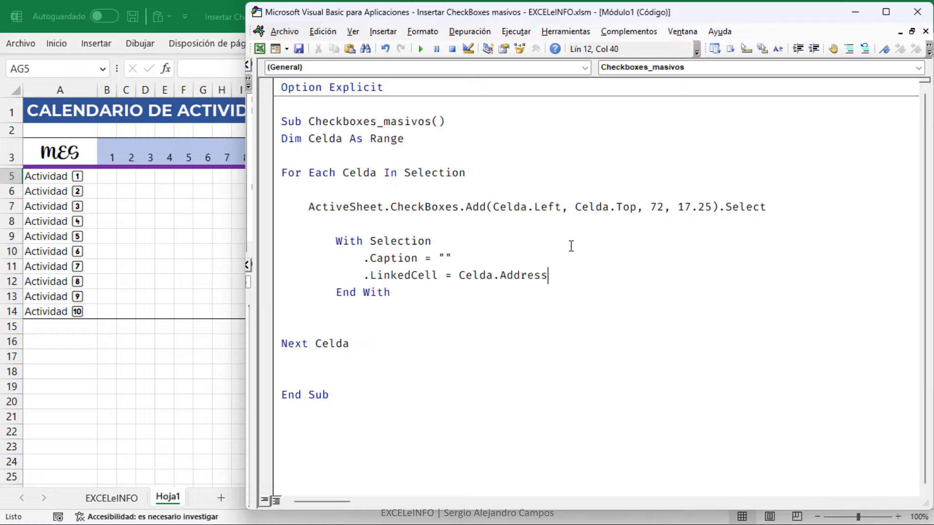
key(Left)
key(Left)
key(Left)
key(Left)
key(shift+Left)
key(shift+Left)
key(shift+Left)
key(shift+Left)
key(shift+Left)
key(shift+Left)
key(shift+Left)
key(shift+Left)
key(End)
key(shift+Left)
key(shift+Left)
key(shift+Left)
key(shift+Left)
key(shift+Left)
key(shift+Left)
key(shift+Left)
key(shift+Left)
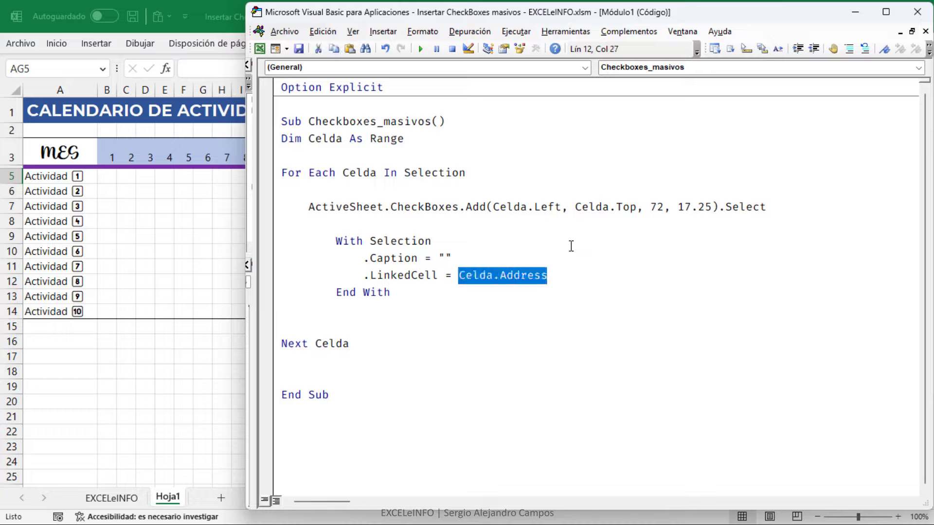
- Add .Display3DShading = False to the With block, correcting the 'flase' typo
key(End)
key(Return)
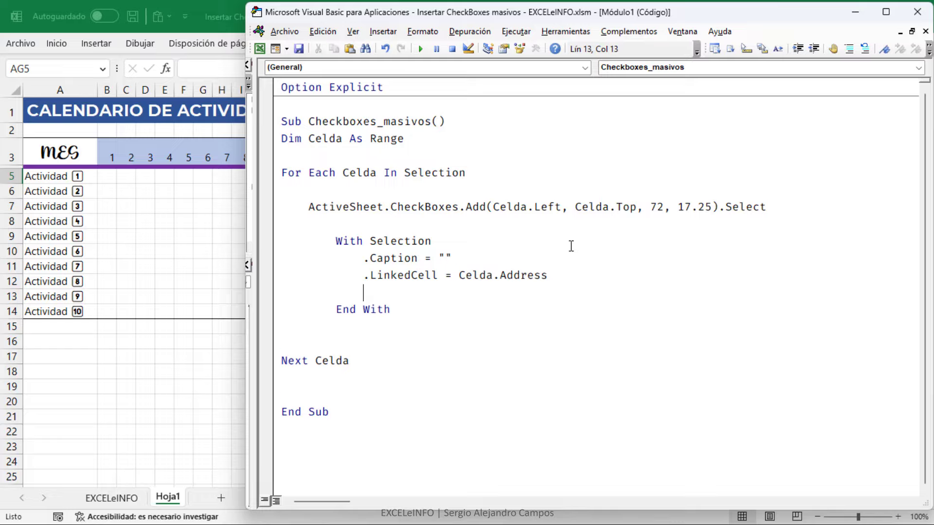
text(.Displa)
text(y)
text(3DS)
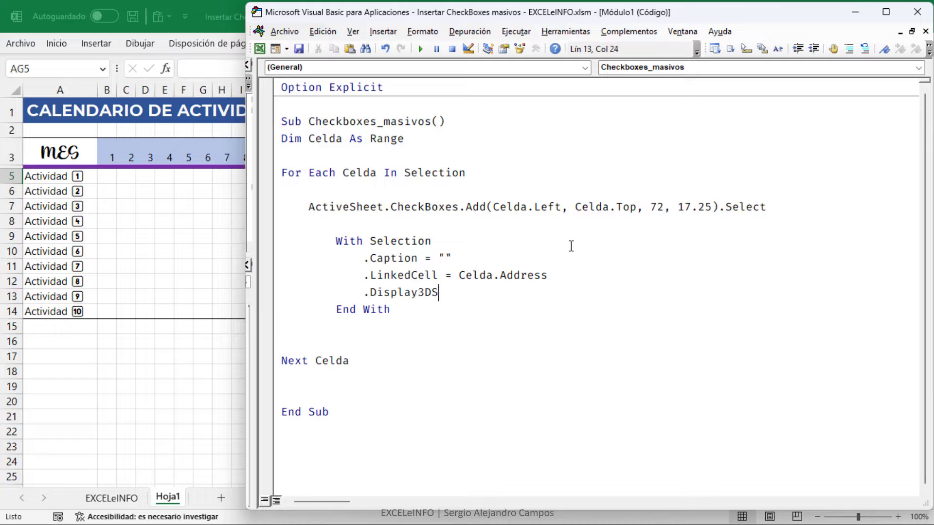
text(h)
text(adin)
text(g)
text( = )
text(f)
text(lase)
key(BackSpace)
key(BackSpace)
key(BackSpace)
key(BackSpace)
text(alse)
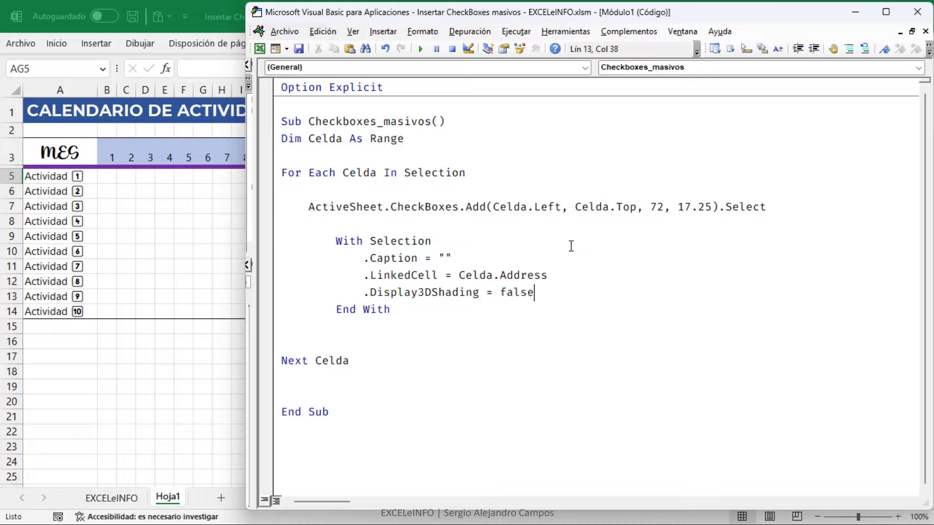
key(Down)
- Review the With block, then start a Celda.Value = False line after End With
key(Up)
key(Up)
key(Up)
key(Home)
key(shift+End)
key(shift+Down)
key(shift+Down)
key(shift+Down)
key(shift+Down)
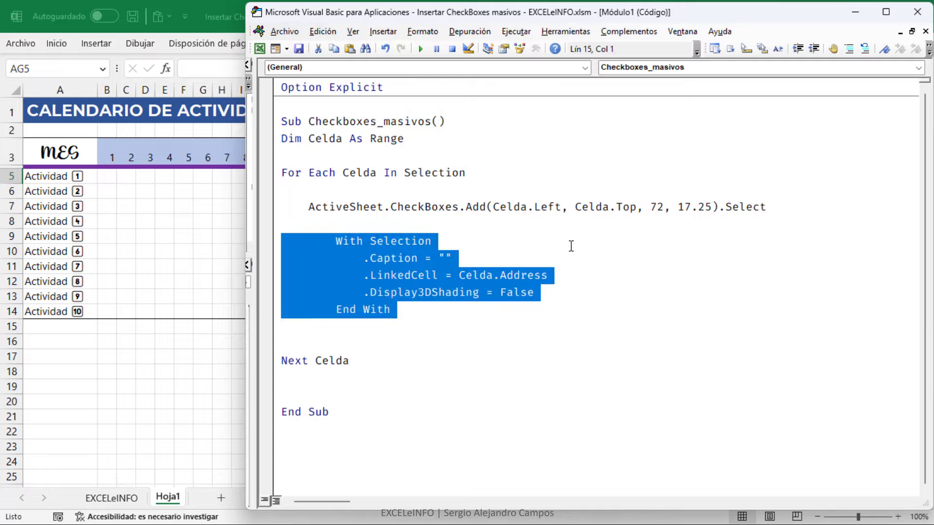
click(571, 246)
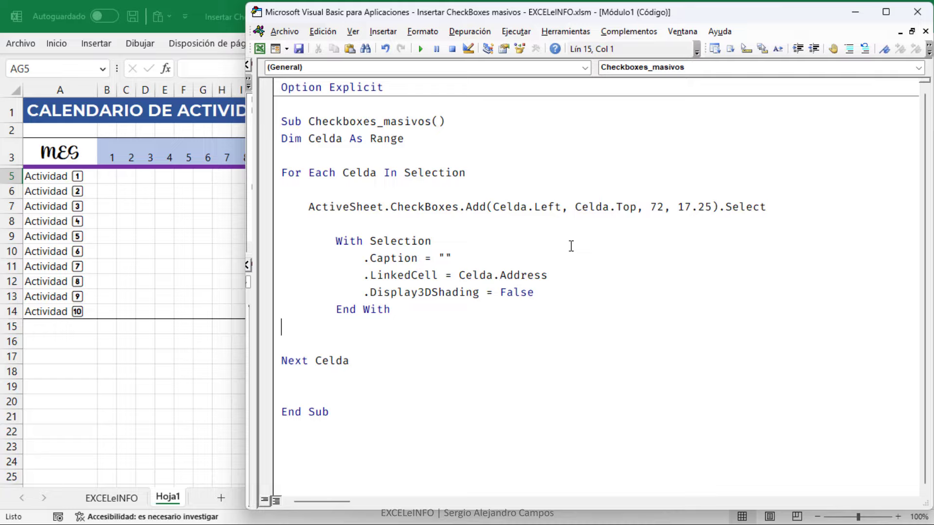
text(Celda)
text(.Va)
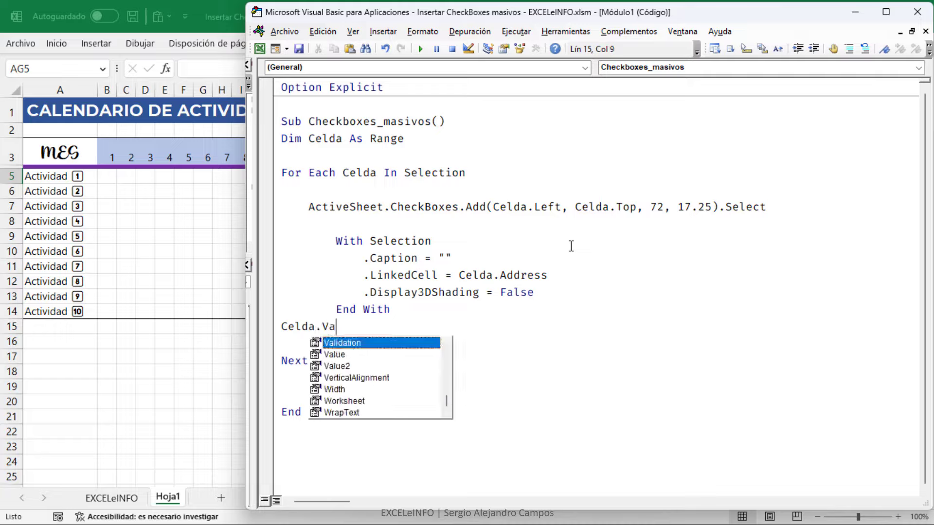
text(lue = )
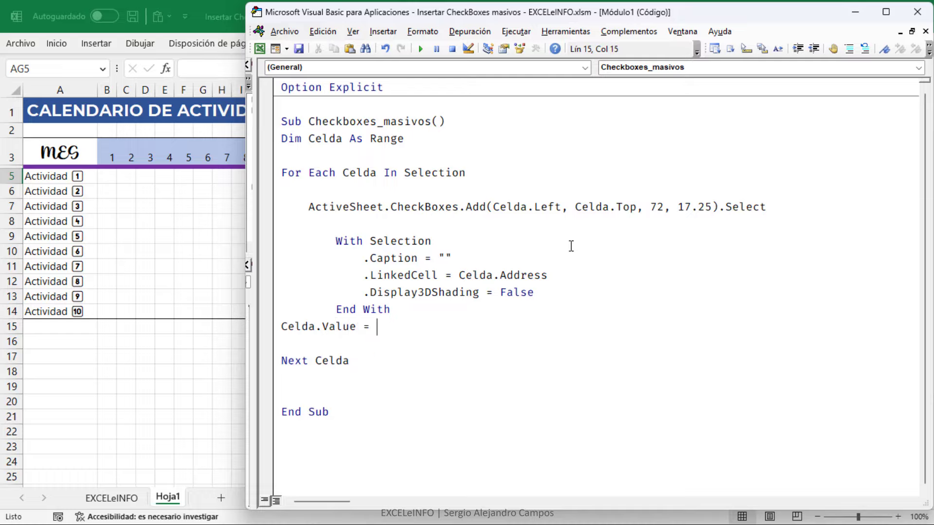
text(False)
- Add blank lines around the Celda.Value = False line and remove the extra one before End Sub
key(Home)
key(Return)
key(Up)
key(Down)
key(Down)
key(Return)
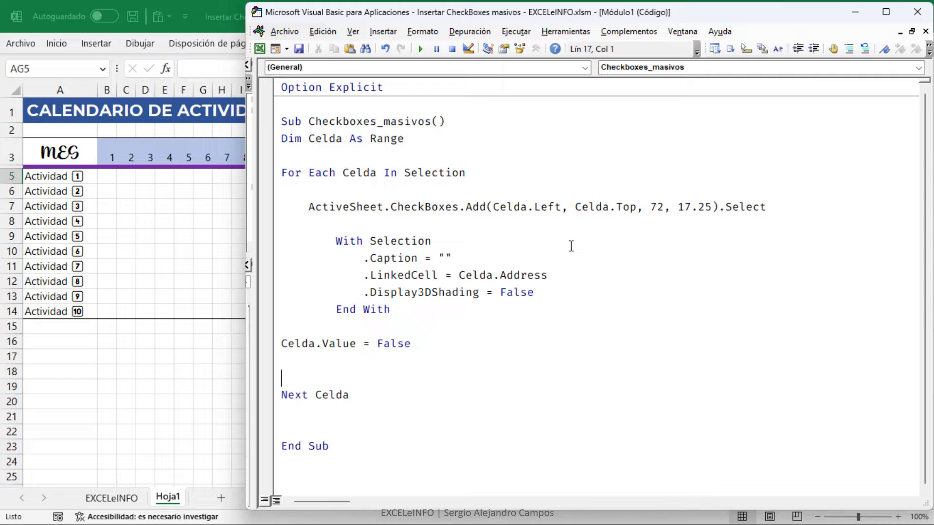
key(Up)
key(Down)
key(Down)
key(Down)
key(Delete)
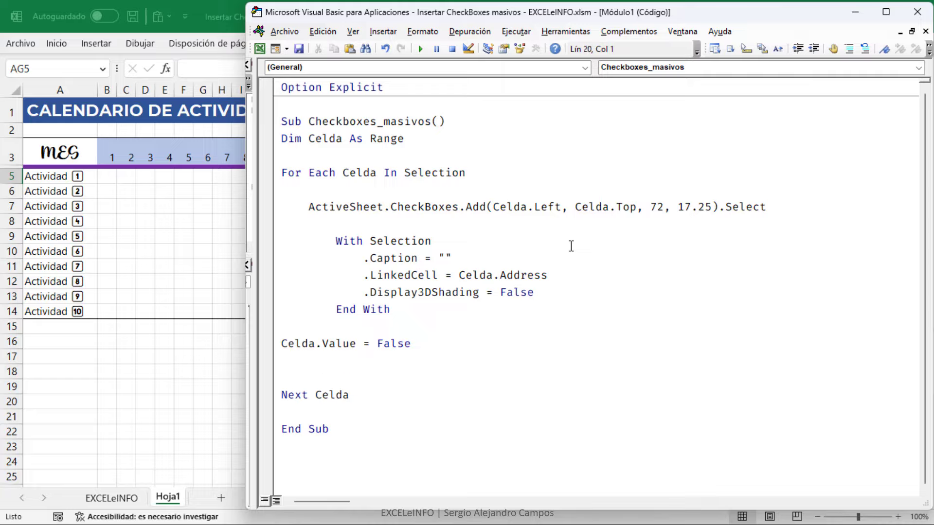
key(Up)
key(Up)
key(Up)
- Add the line Celda.Font.Color = vbWhite below Celda.Value = False
text(Celda)
text(.F)
text(ont)
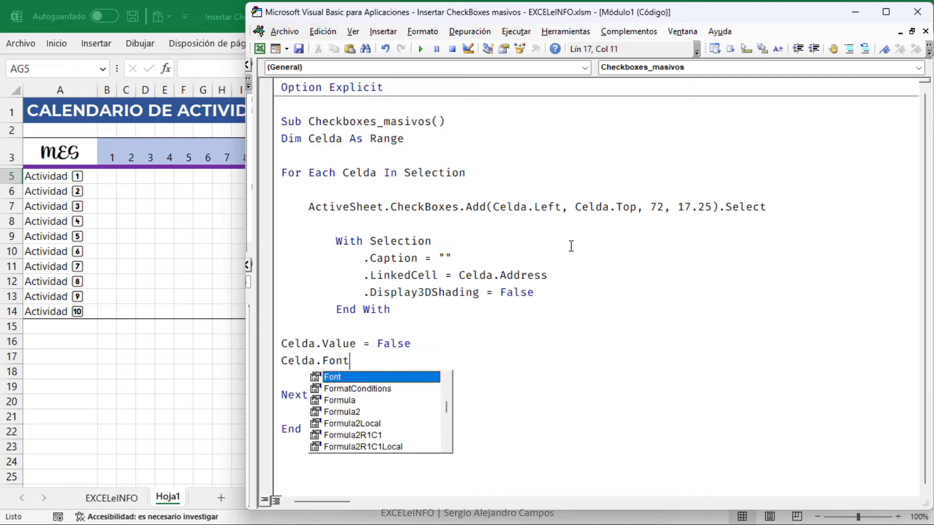
text(.)
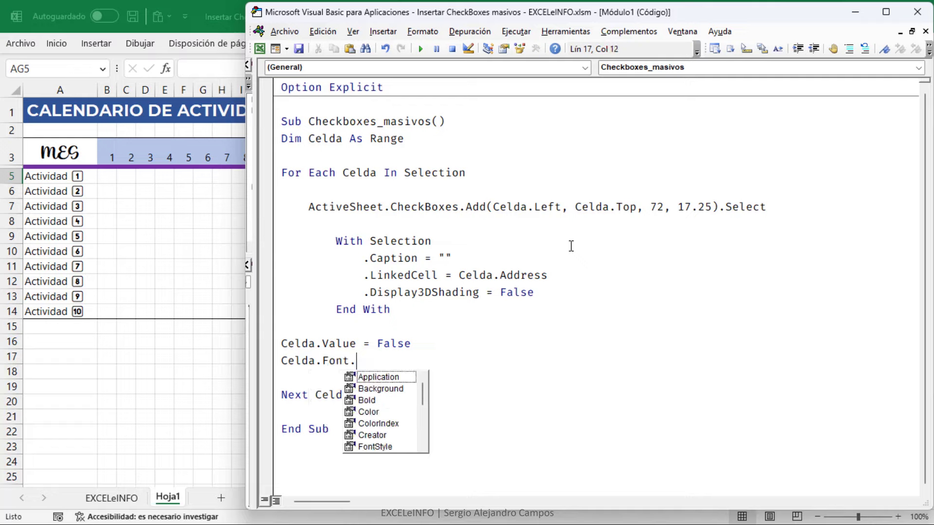
text(Ca)
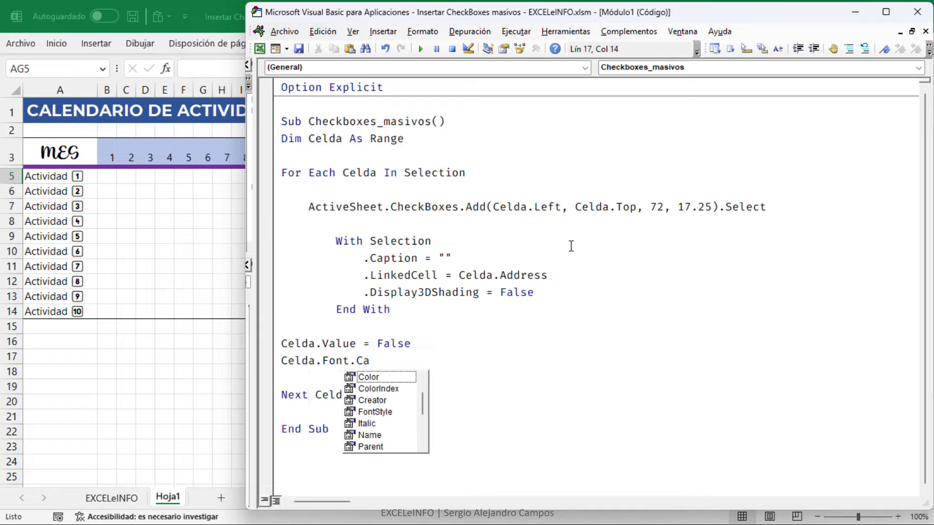
key(BackSpace)
key(Tab)
text(= )
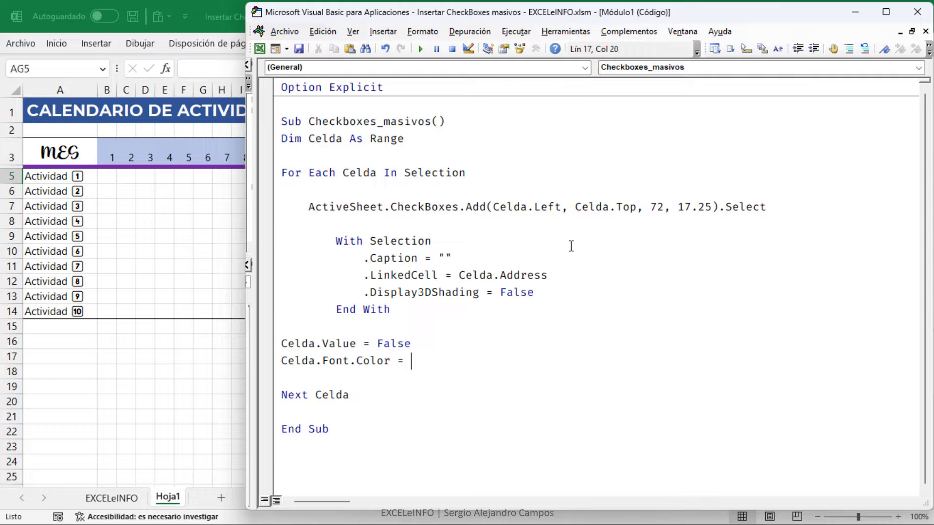
text(vb)
text(White)
- Enter FALSO in cell B5 as a test value
click(107, 176)
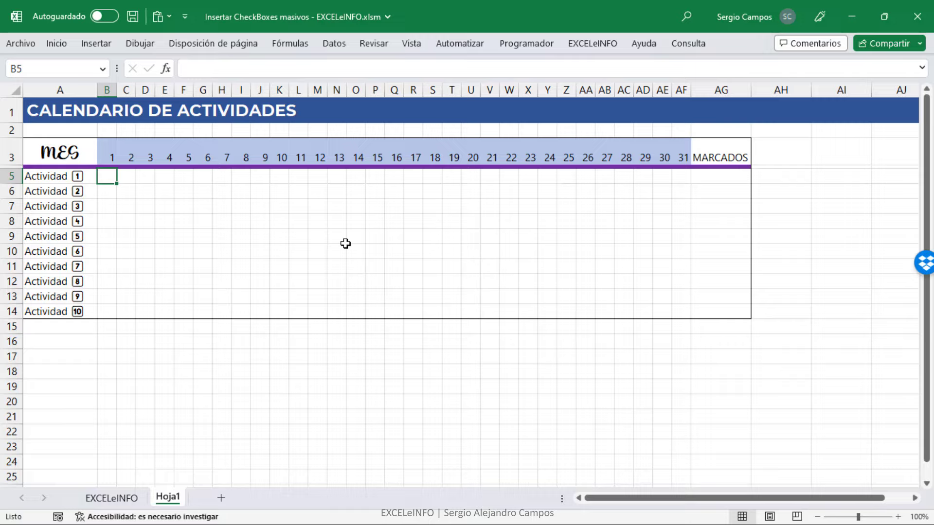
text(FALS)
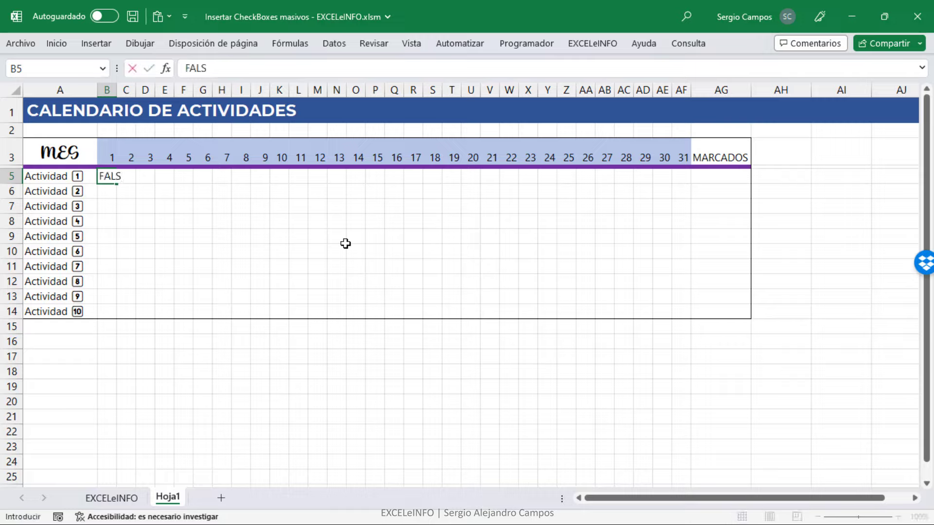
text(O)
key(Return)
key(Up)
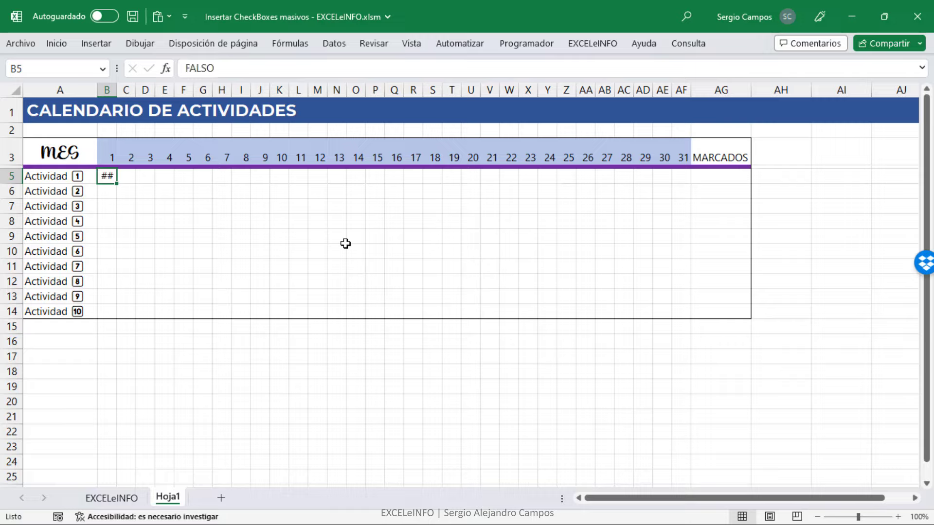
- Select the day grid from B5 to day 31 of row 14, save, and return to the macro editor
right_click(104, 176)
mouse_move(102, 176)
mouse_down()
mouse_move(631, 291)
mouse_move(664, 314)
mouse_up()
key(ctrl+s)
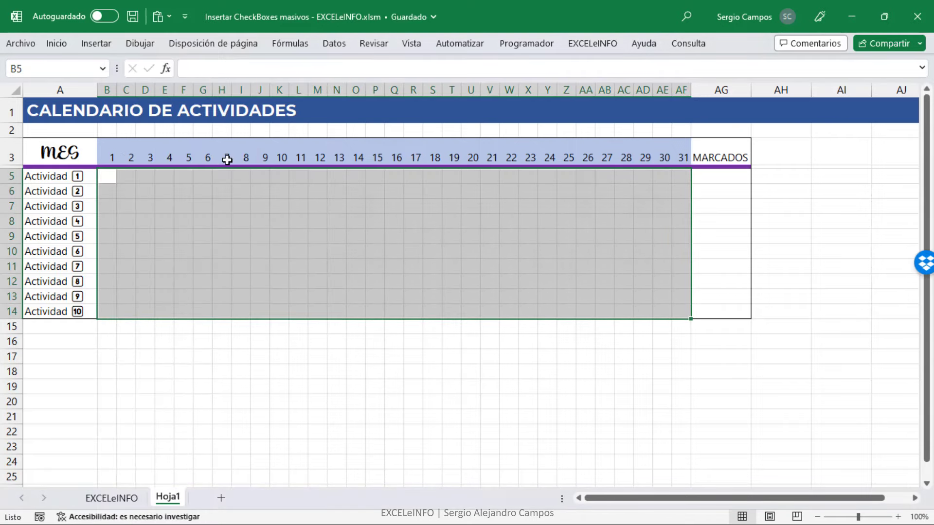
key(alt+F11)
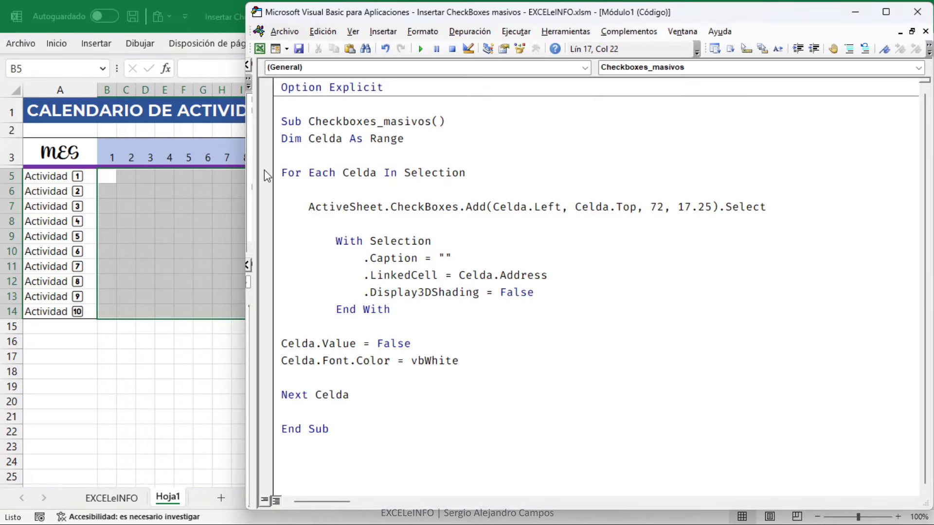
- Step through the macro with F8, adding, captioning and linking the first checkbox at B5
click(470, 158)
click(427, 190)
key(F8)
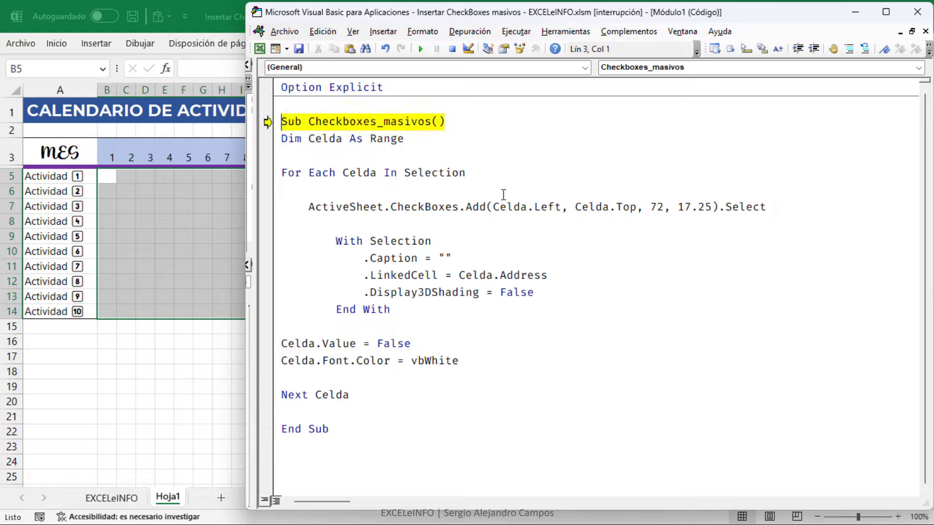
key(F8)
key(F8)
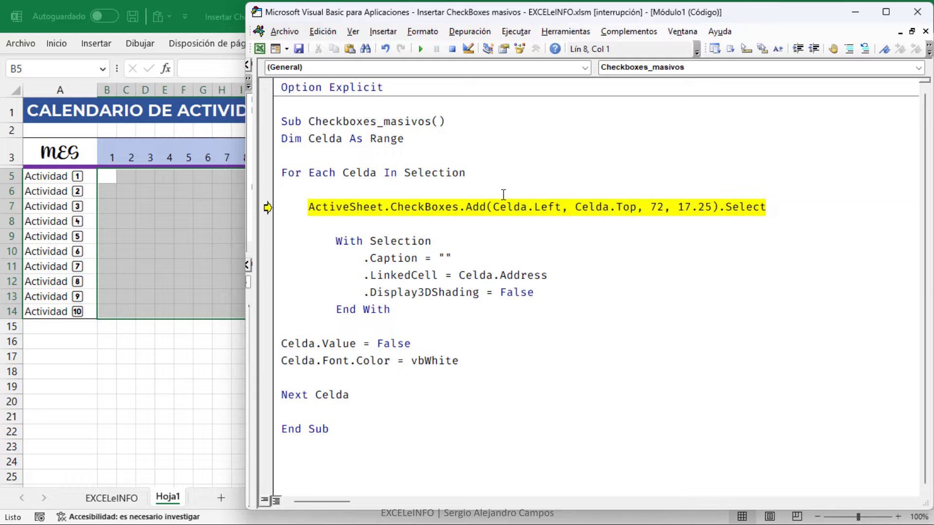
key(F8)
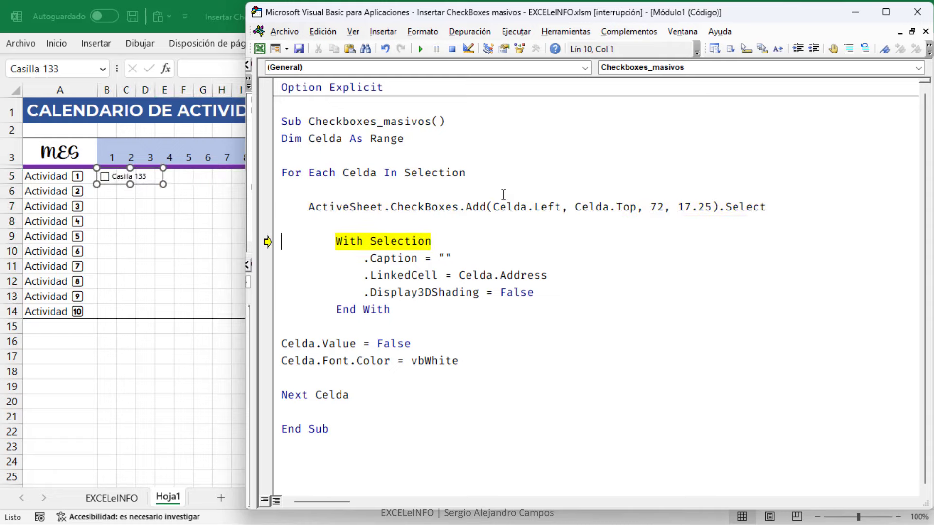
key(F8)
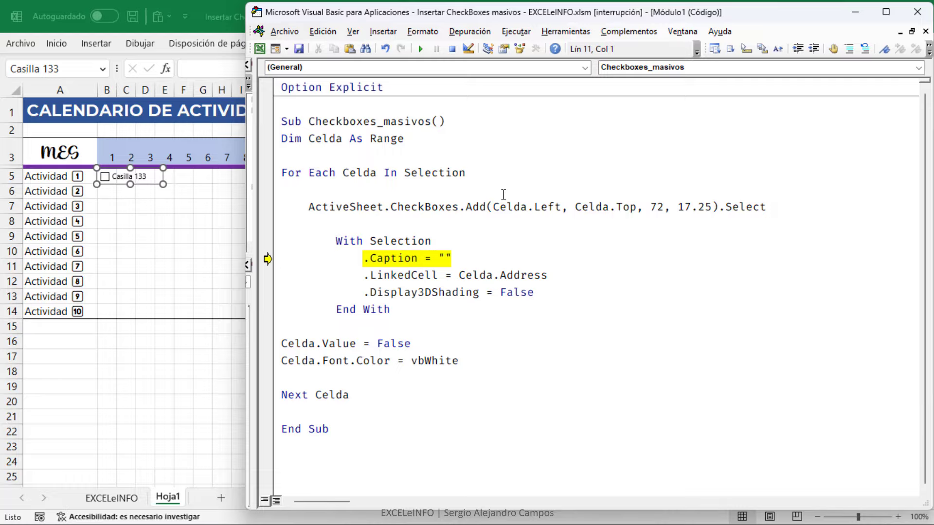
key(F8)
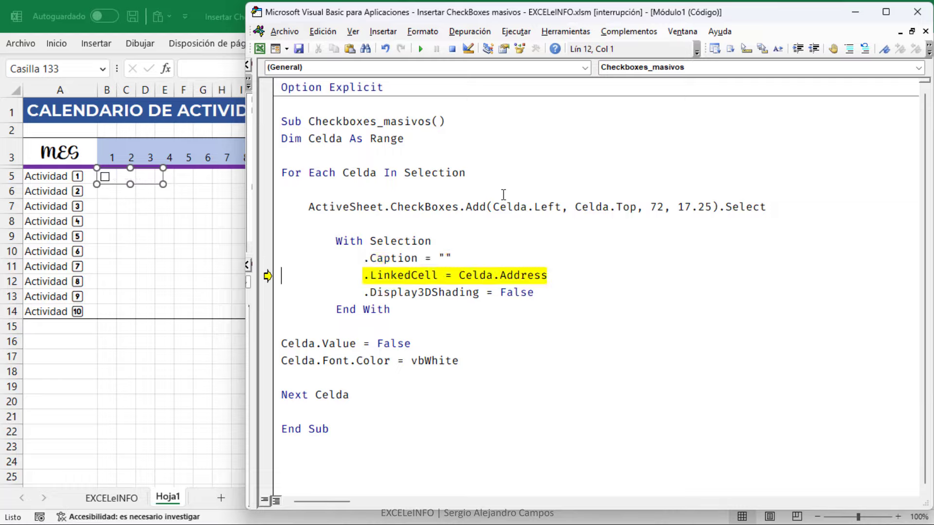
key(F8)
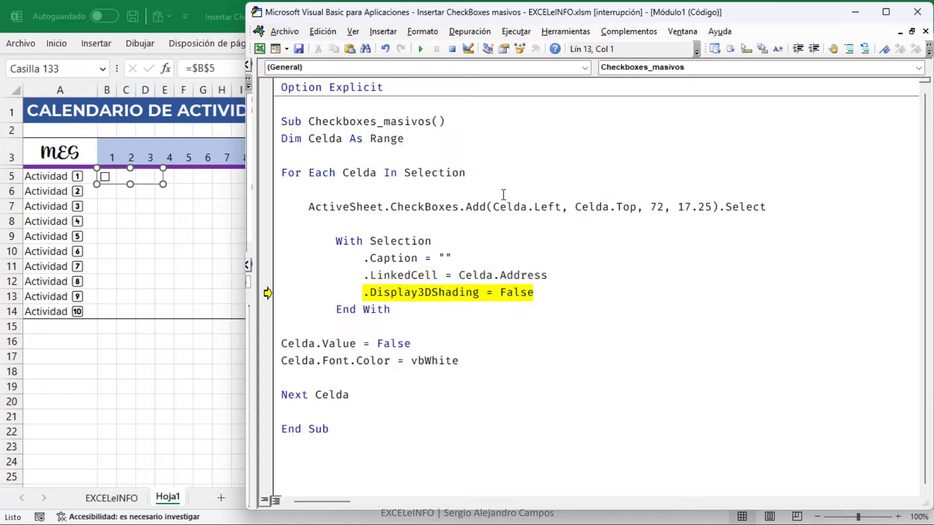
key(F8)
key(F8)
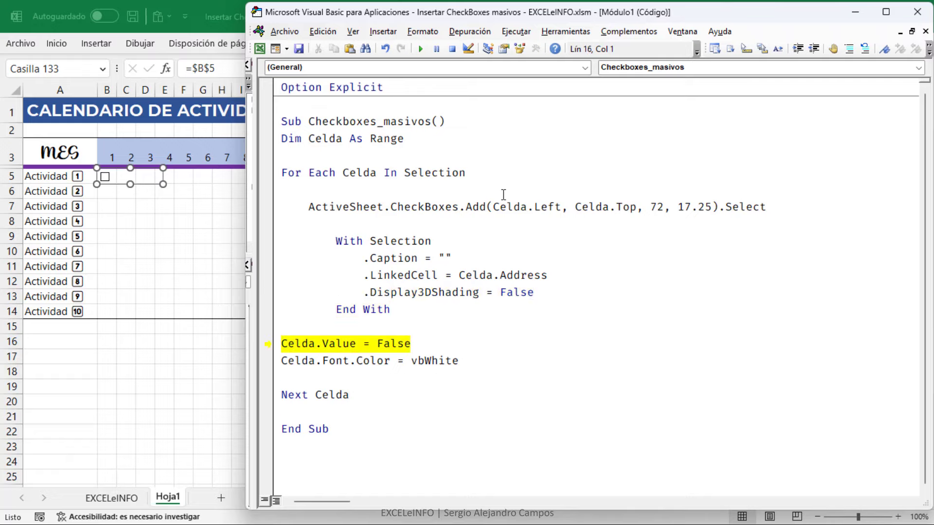
key(F8)
key(F8)
- Keep stepping through the loop past the font colour line into the next cell's checkbox
key(F8)
key(F8)
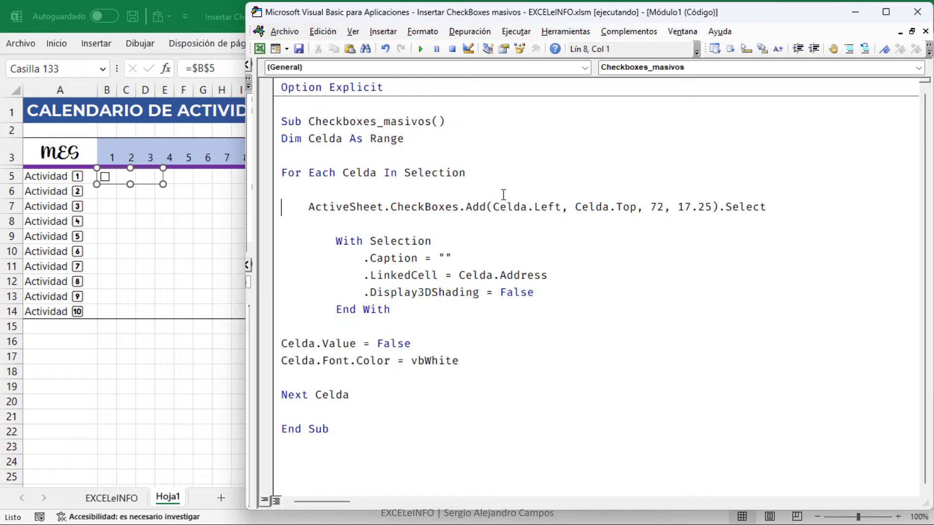
key(F8)
key(F8)
key(F8)
key(F8)
key(F8)
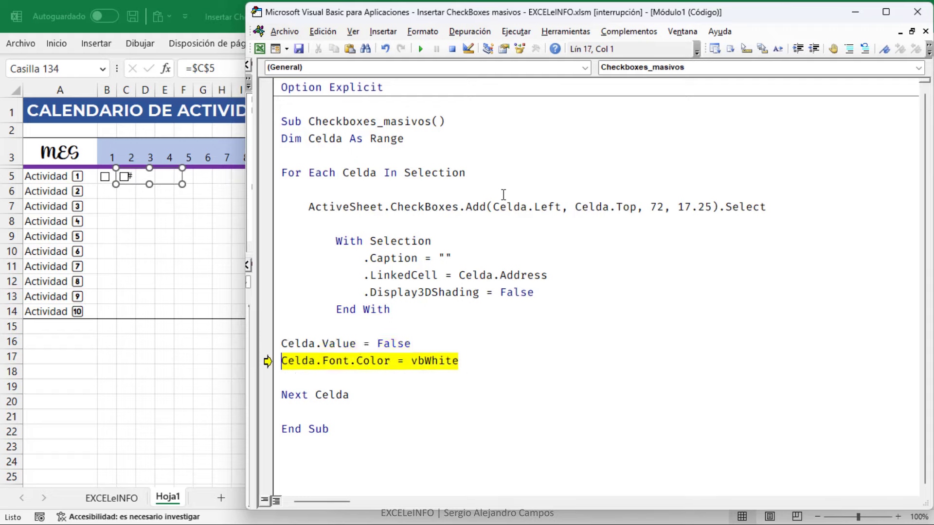
key(F8)
key(F8)
key(F8)
key(F8)
key(F8)
key(F8)
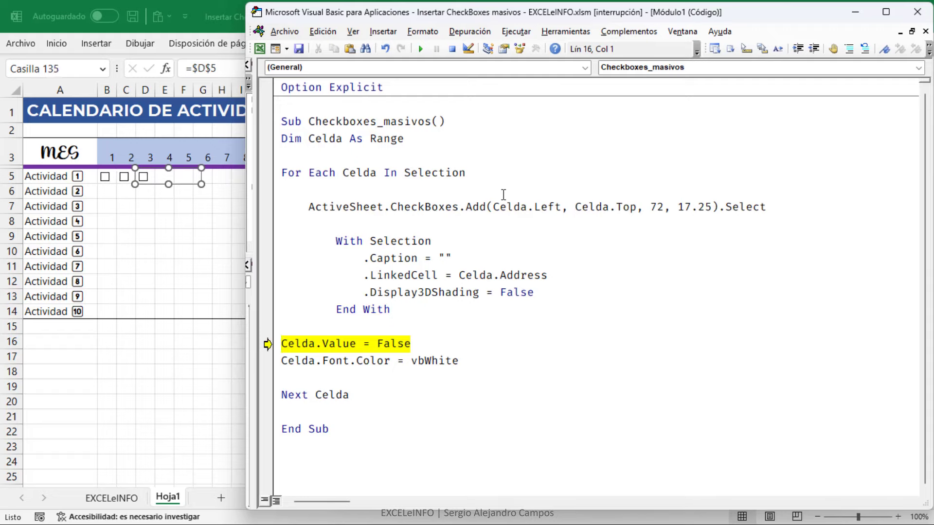
key(F8)
key(F8)
key(F8)
key(F8)
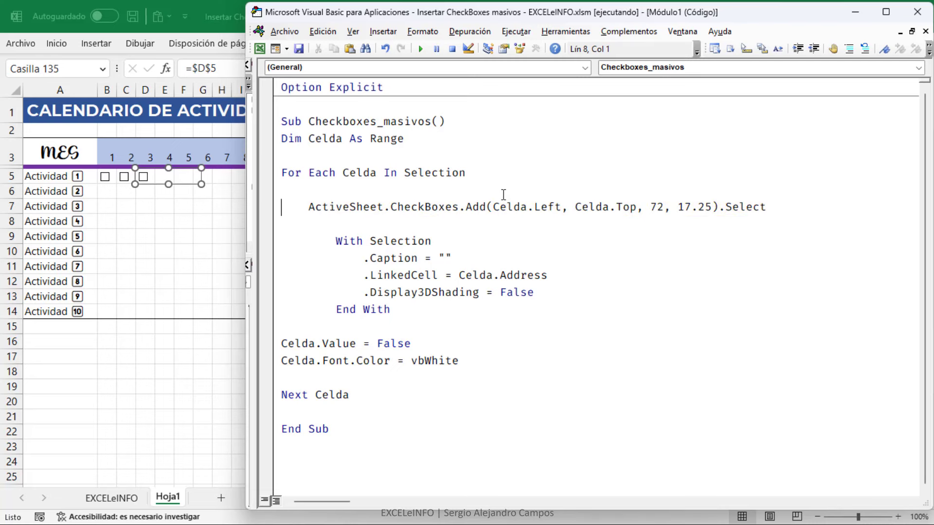
key(F8)
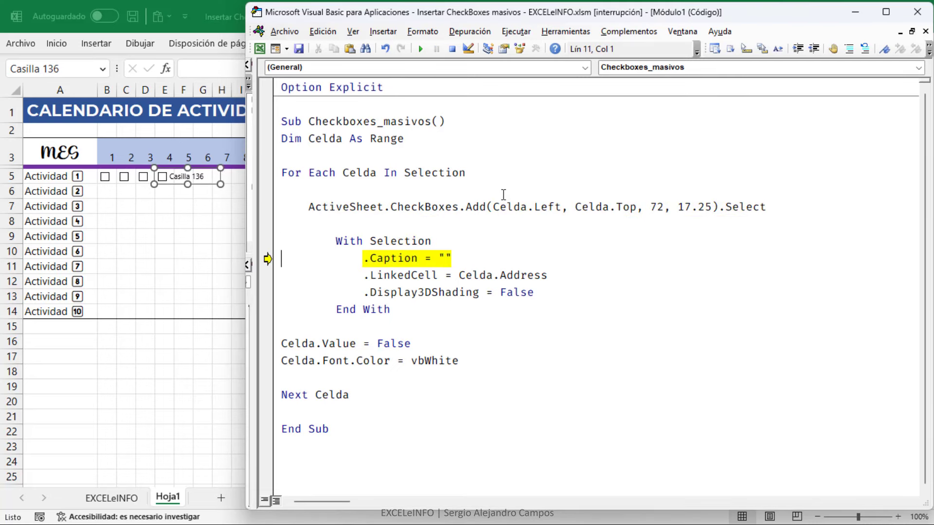
key(F8)
key(F8)
key(F8)
key(F8)
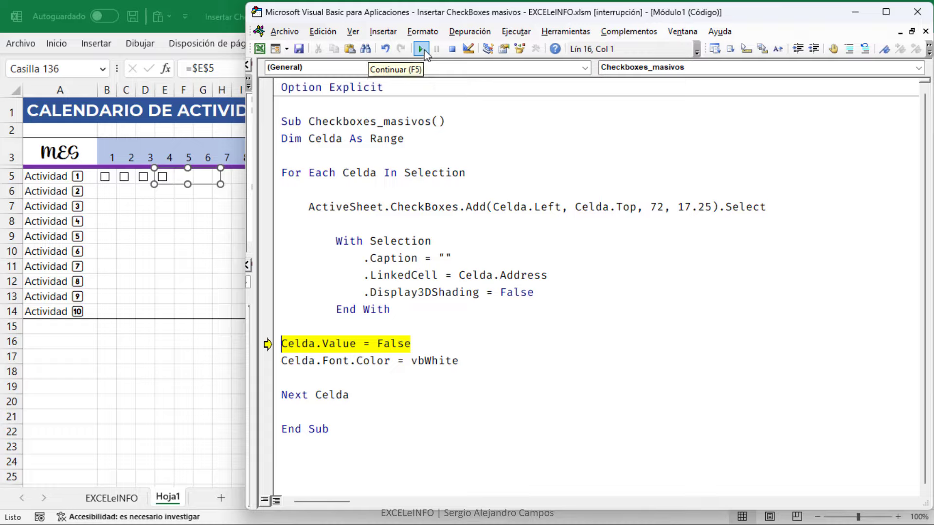
- Continue the run, break it, choose Finalizar, and clear the sheet selection
click(424, 51)
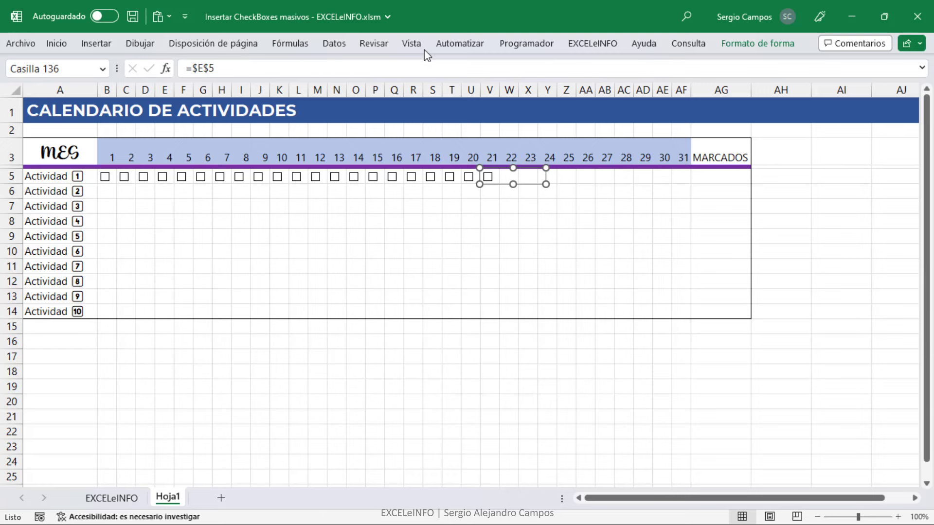
key(Escape)
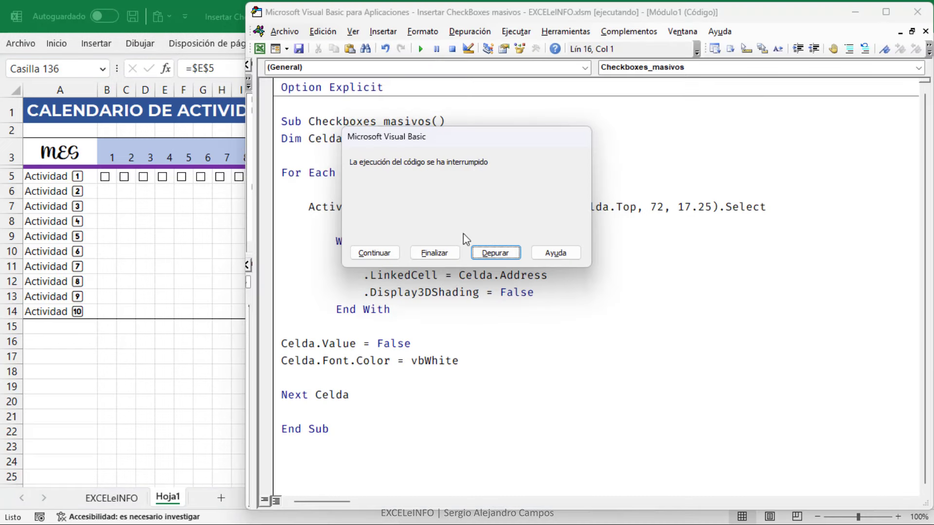
click(434, 252)
click(200, 221)
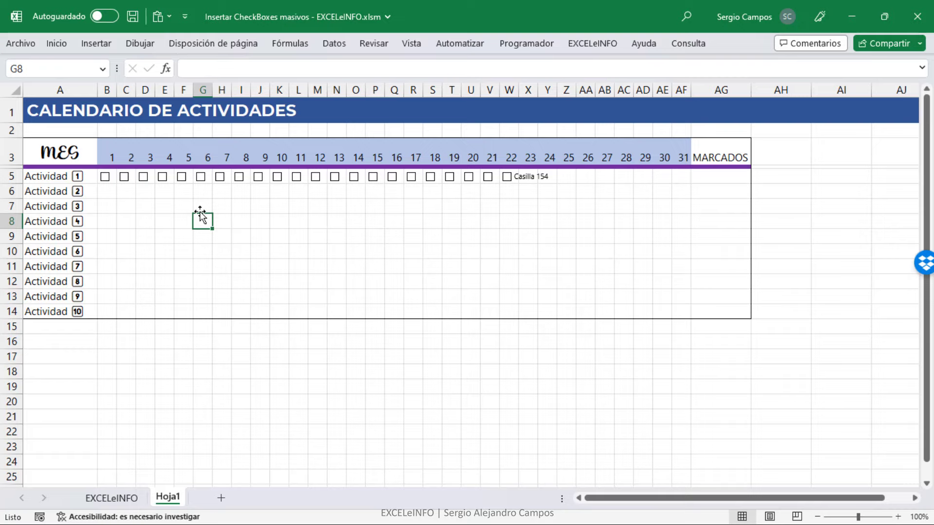
- Delete all checkboxes via Go To Special > Objetos, reselect B5:AF14, and return to VBA
key(F5)
click(303, 279)
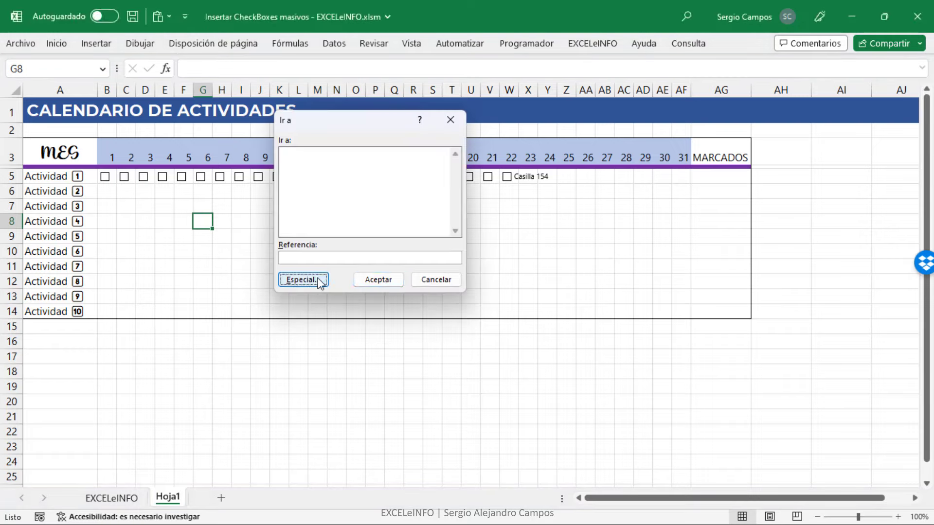
click(253, 265)
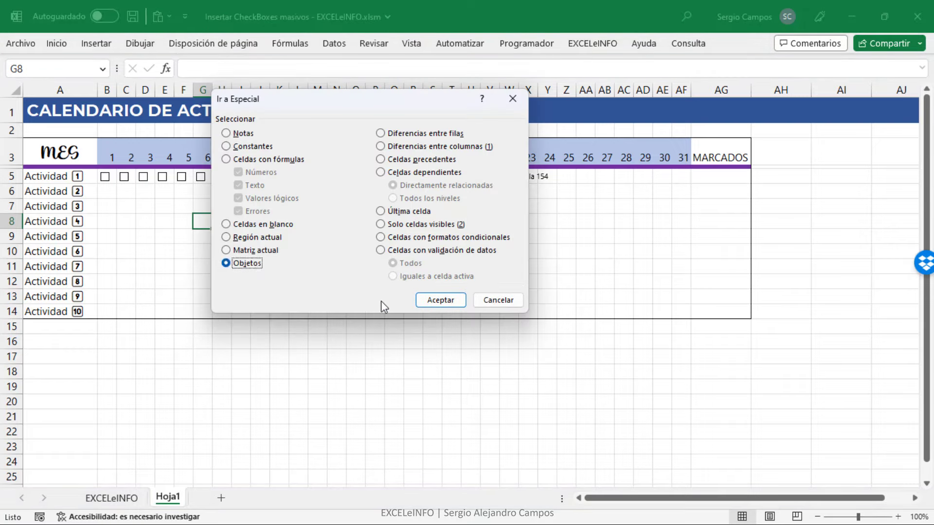
click(441, 300)
key(Delete)
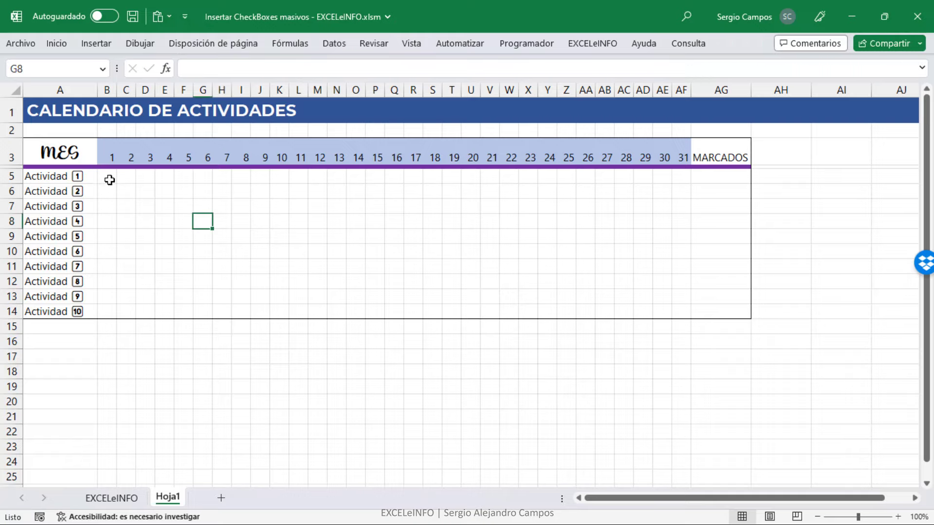
mouse_move(108, 179)
mouse_down()
mouse_move(218, 239)
mouse_move(589, 318)
mouse_move(678, 313)
mouse_up()
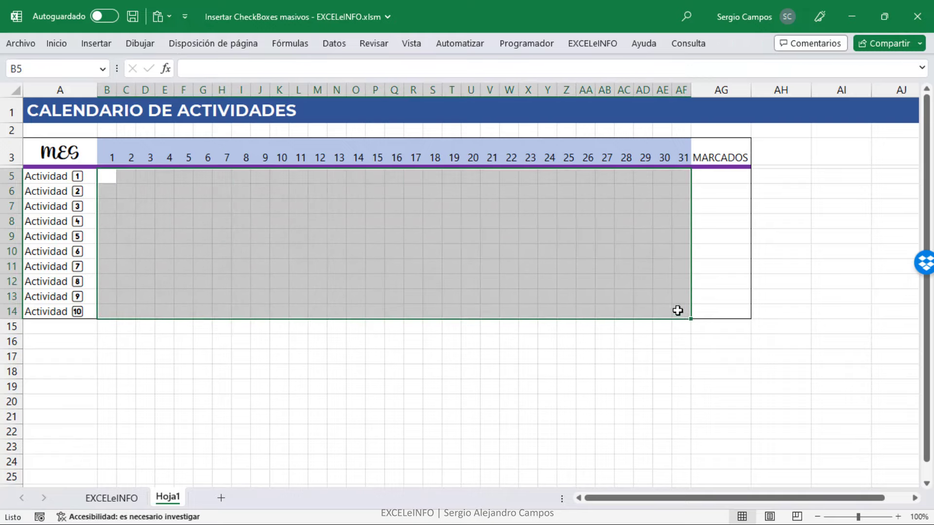
key(alt+F11)
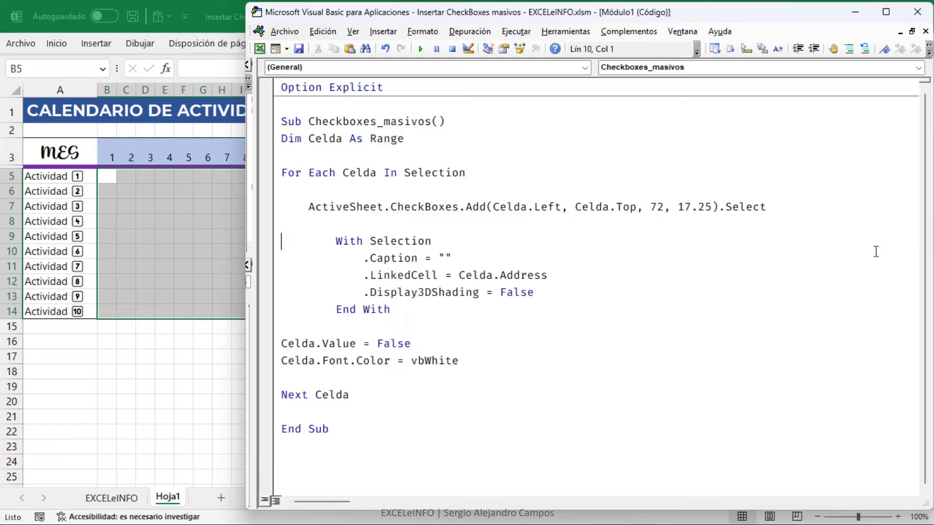
- Add Application.ScreenUpdating = False above the loop
key(Up)
key(Up)
key(Up)
key(Up)
key(Return)
key(Return)
key(Up)
key(Up)
text(appl)
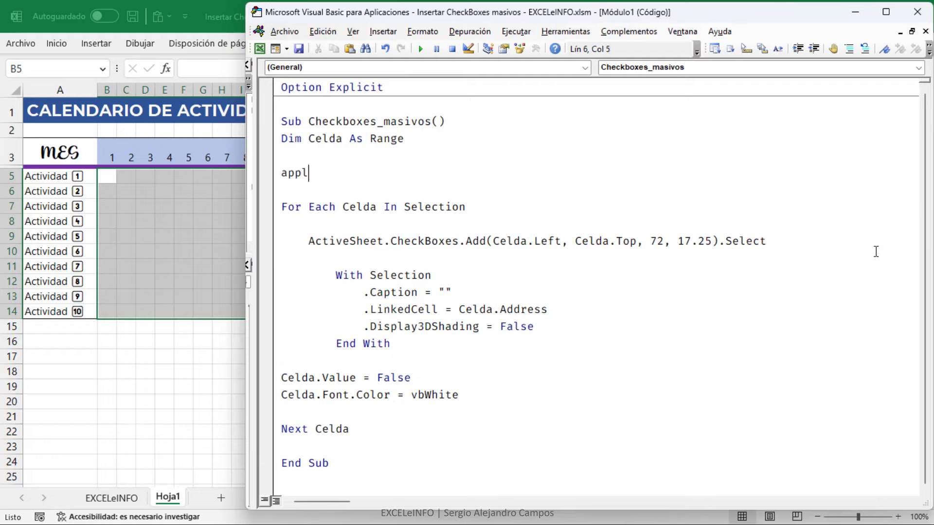
text(ication.s)
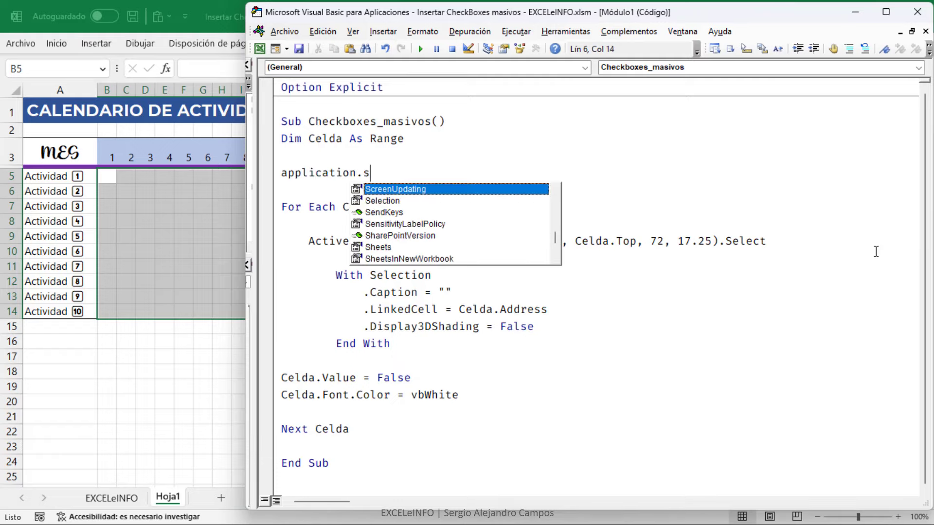
text(cr)
key(Tab)
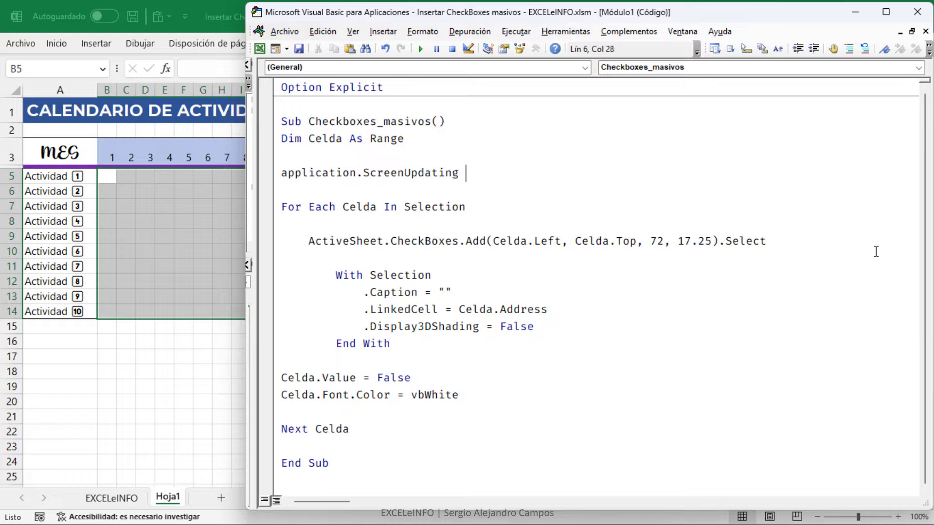
text(= flase)
key(BackSpace)
key(BackSpace)
key(BackSpace)
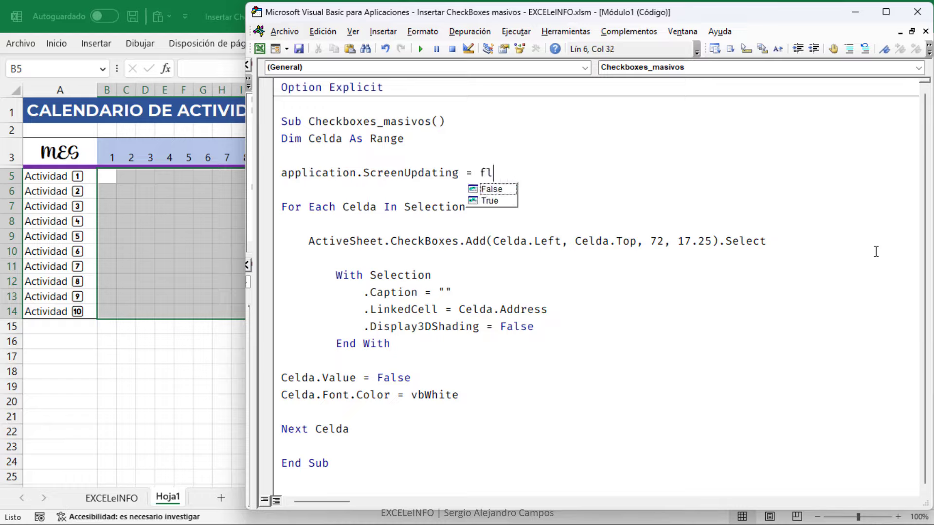
key(Tab)
- Add Application.ScreenUpdating = True before End Sub
key(BackSpace)
text(application.ScreenUpdating = fals)
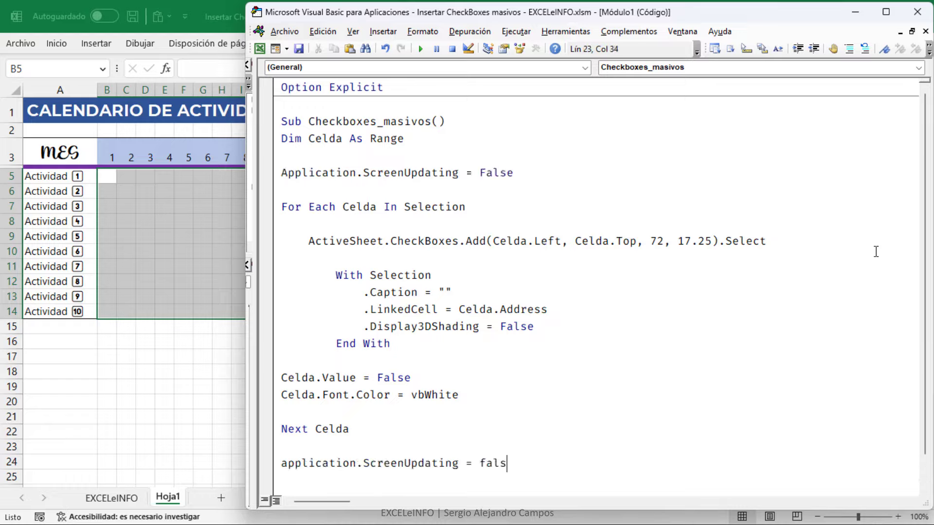
key(BackSpace)
key(BackSpace)
key(BackSpace)
key(BackSpace)
text(true)
key(Up)
key(Up)
key(Up)
key(Up)
key(Up)
key(Home)
key(shift+End)
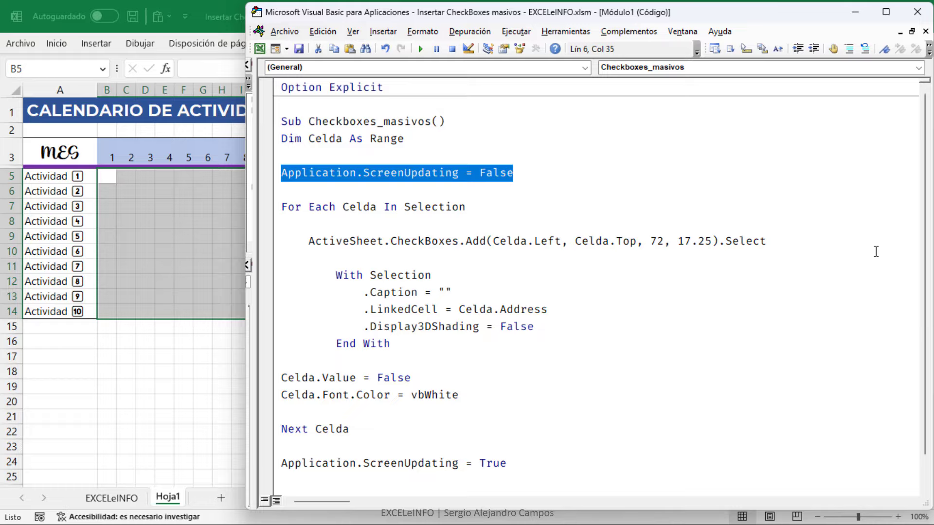
- Add Application.Calculation = xlCalculationManual after the ScreenUpdating = False line
click(523, 204)
key(Return)
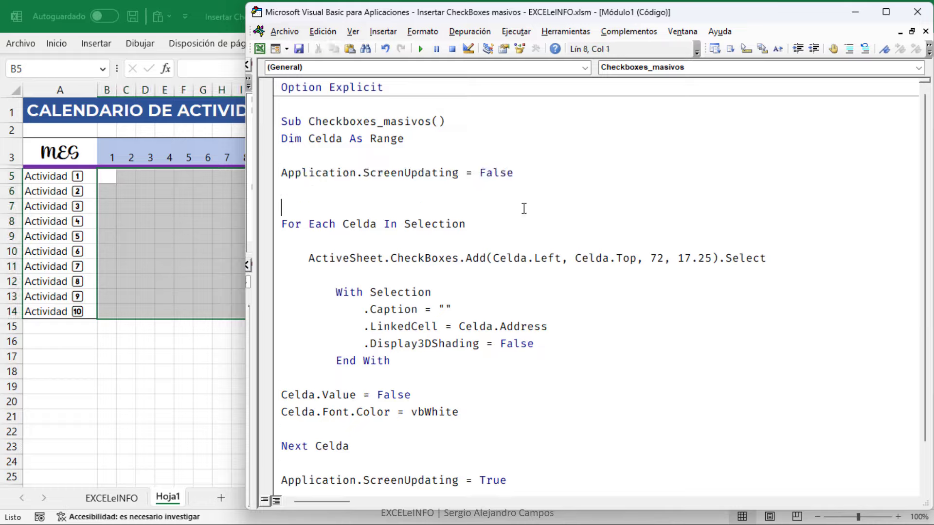
text(applicat)
text(ion.ca)
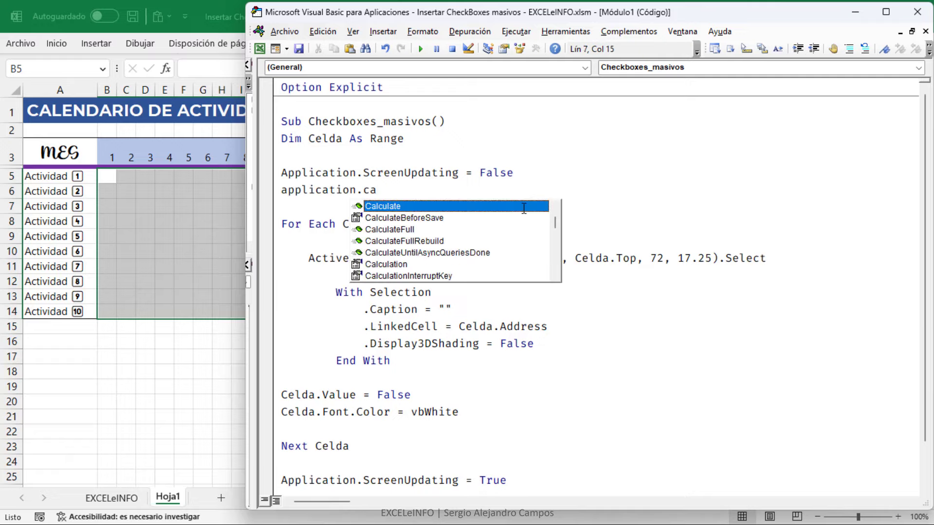
key(Down)
key(Down)
key(Down)
key(Down)
key(Down)
key(Tab)
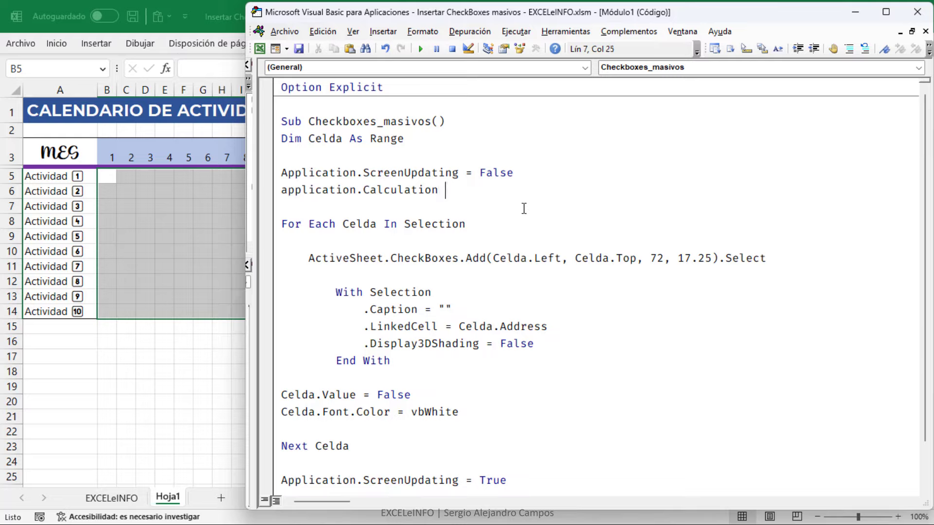
text(=)
key(Down)
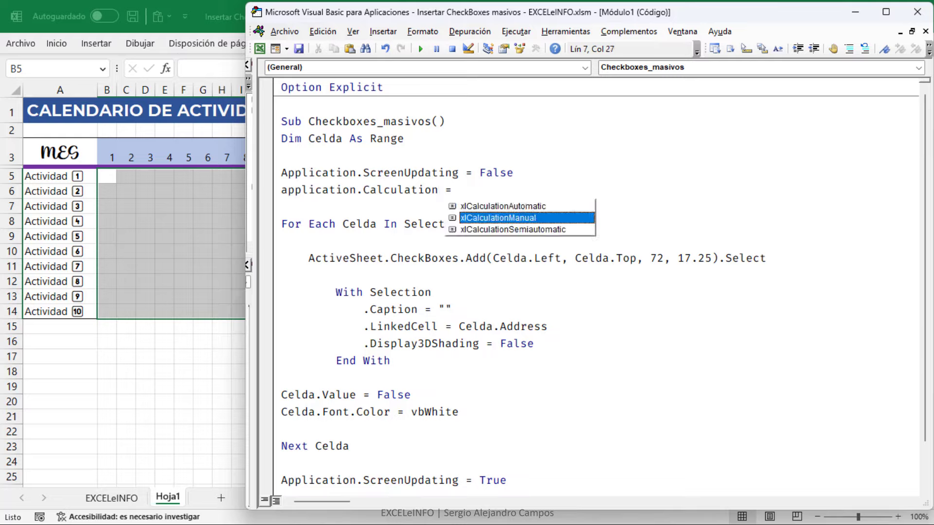
key(Tab)
- Add Application.Calculation = xlCalculationAutomatic before End Sub
key(Home)
key(shift+End)
key(ctrl+c)
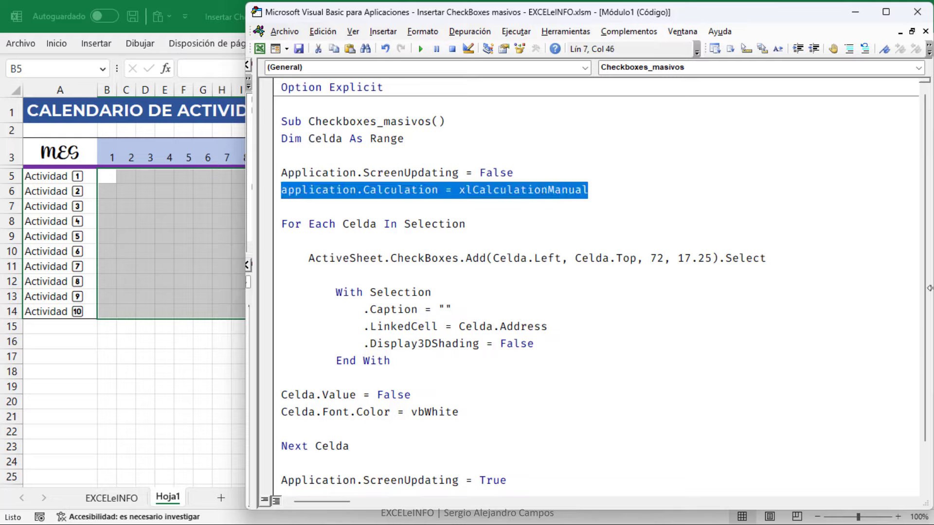
key(ctrl+End)
key(Return)
key(Return)
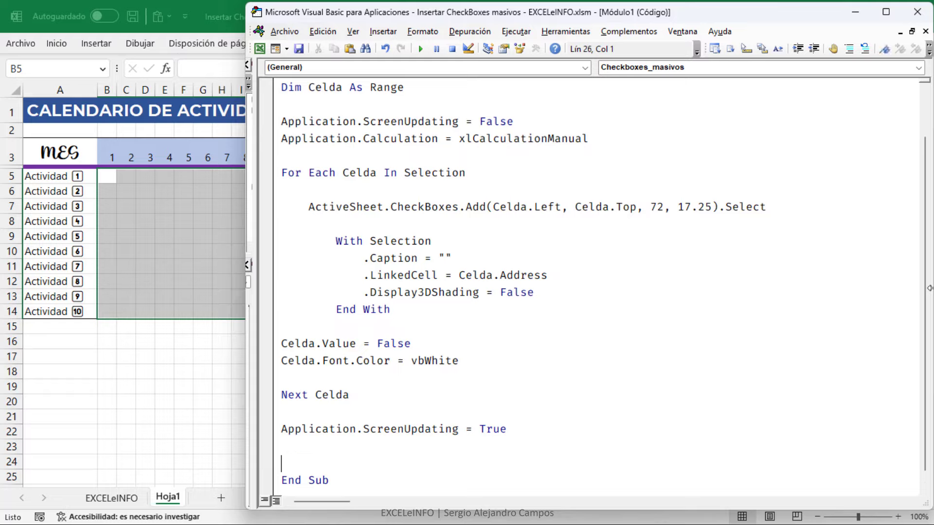
key(Up)
key(Up)
key(ctrl+v)
key(BackSpace)
key(BackSpace)
key(BackSpace)
key(BackSpace)
key(BackSpace)
key(BackSpace)
key(BackSpace)
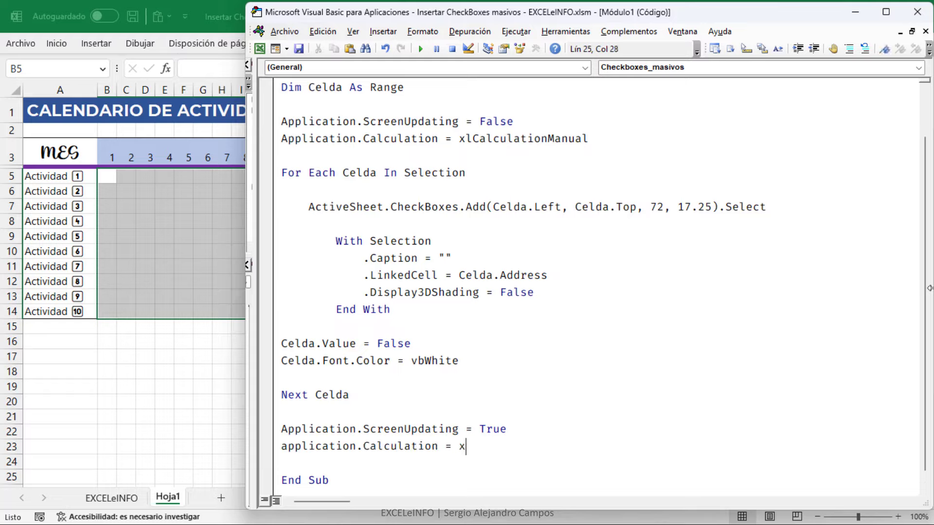
key(BackSpace)
key(BackSpace)
key(BackSpace)
text(=)
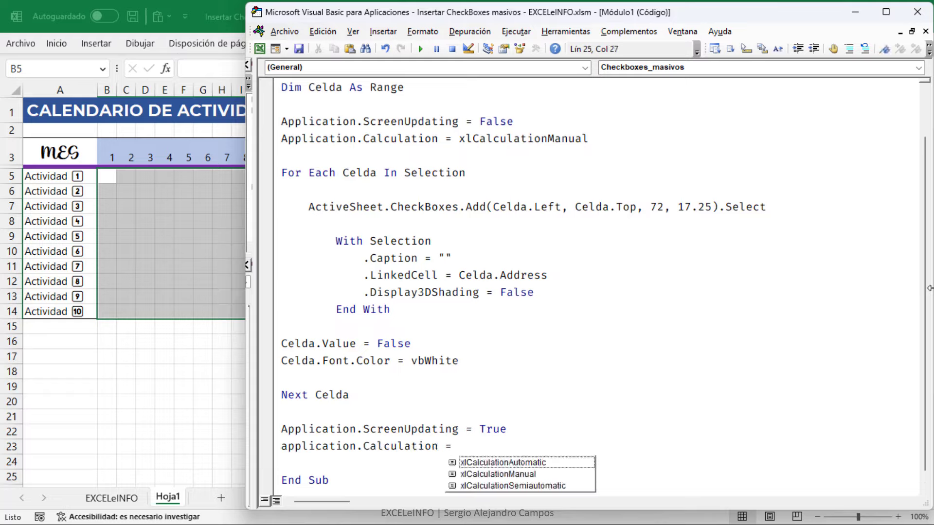
key(Down)
key(Tab)
key(Up)
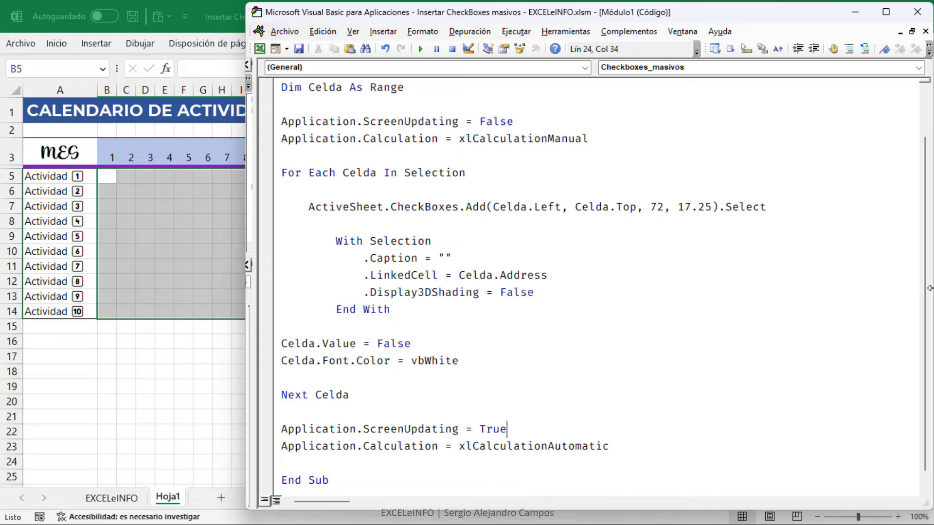
key(Up)
key(Up)
key(Up)
key(Up)
key(Up)
key(Up)
key(Down)
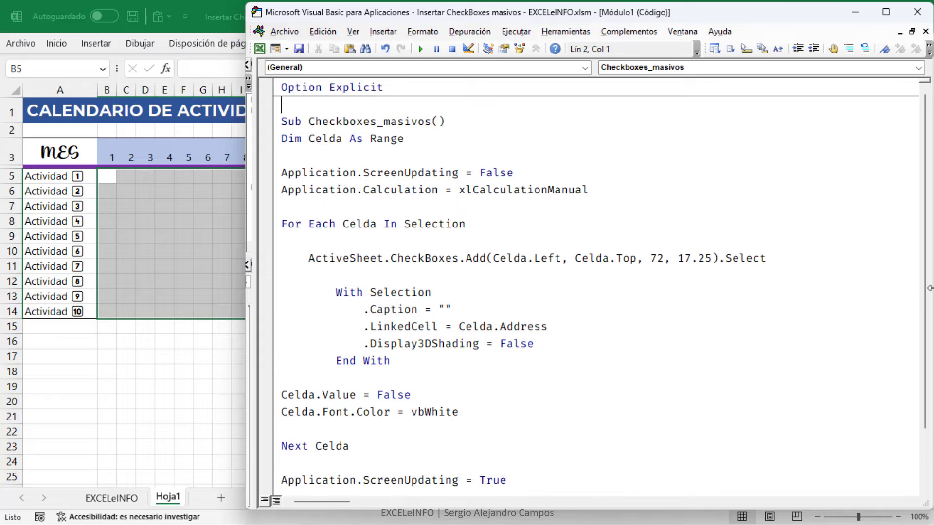
key(Down)
key(Down)
key(Down)
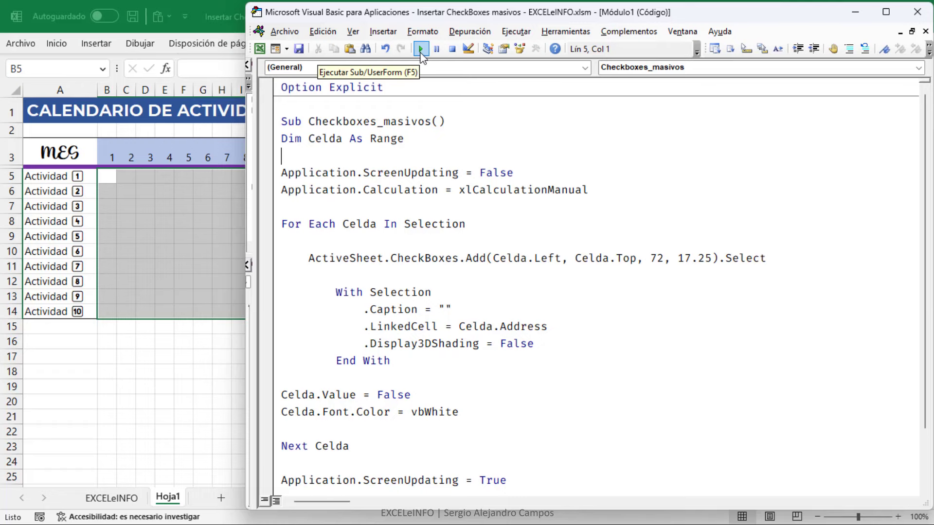
- Run the macro to fill days 1–31 with checkboxes, then try Shift+arrow selections across rows 8–9
click(421, 48)
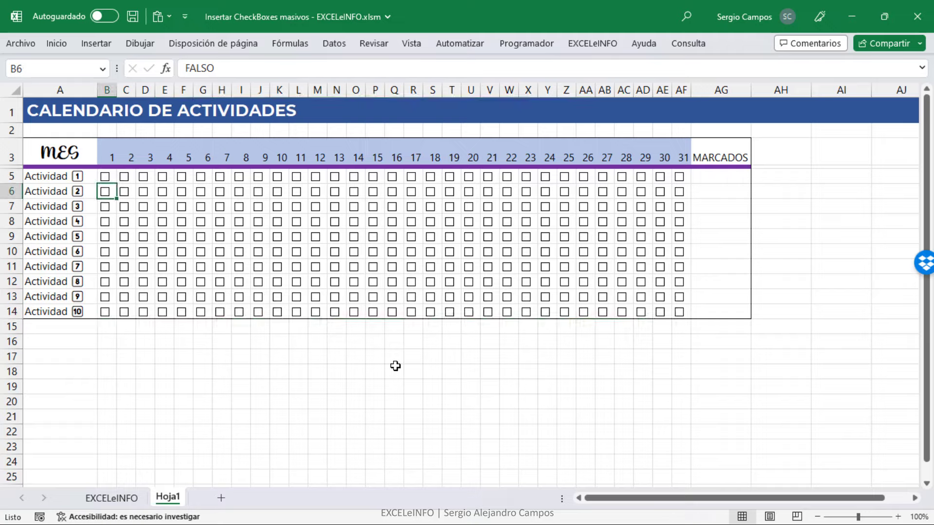
key(shift+Right)
key(shift+Right)
key(shift+Right)
key(shift+Right)
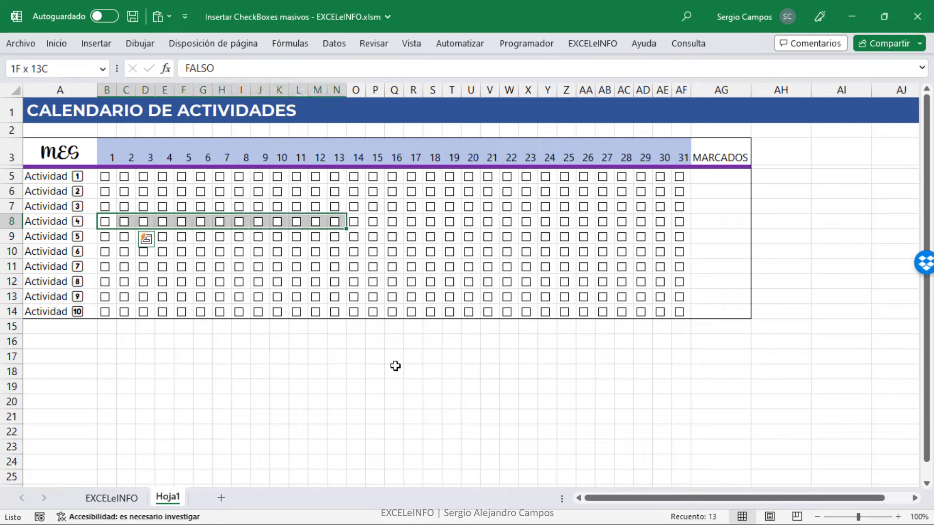
key(shift+Right)
key(shift+Right)
key(shift+Right)
key(shift+Right)
key(shift+Right)
key(shift+Right)
key(shift+Right)
key(shift+Right)
key(shift+Right)
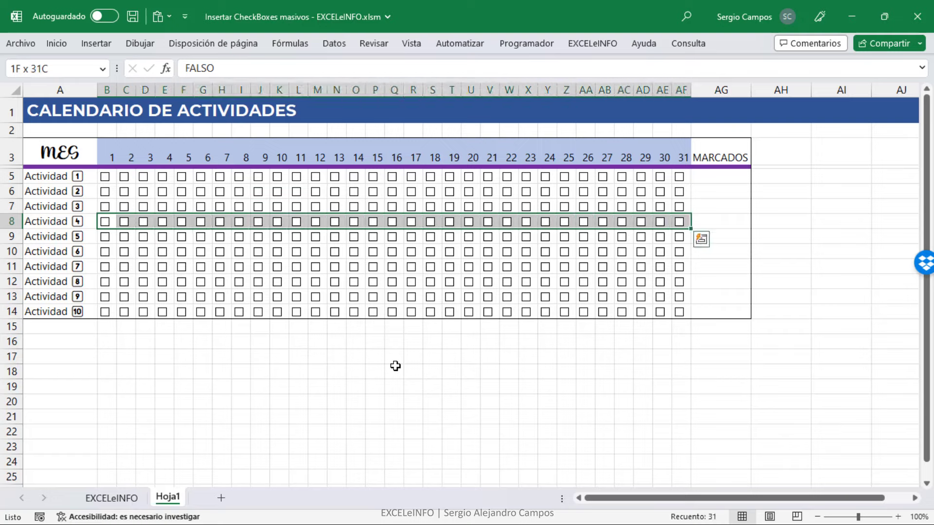
key(Down)
key(shift+Right)
key(shift+Right)
key(shift+Right)
key(shift+Right)
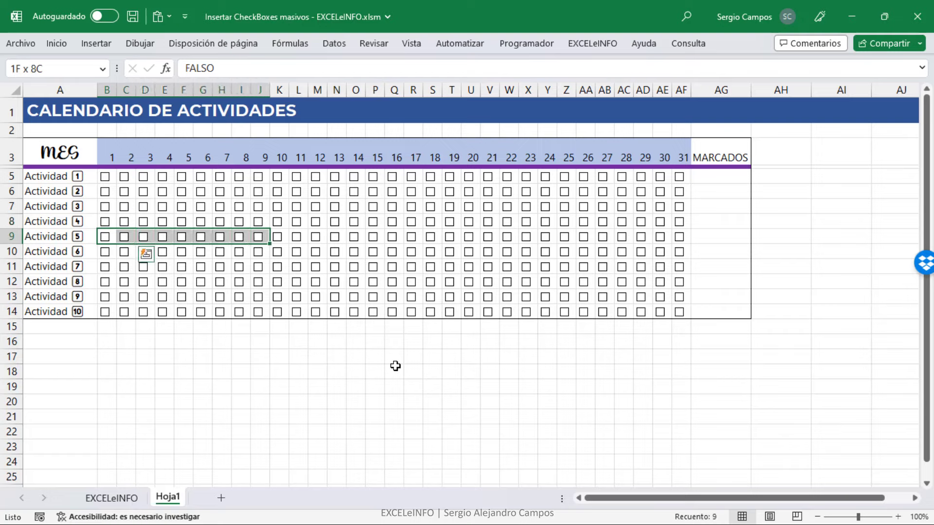
key(shift+Right)
key(shift+Right)
key(shift+Right)
key(shift+Right)
key(shift+Right)
key(shift+Right)
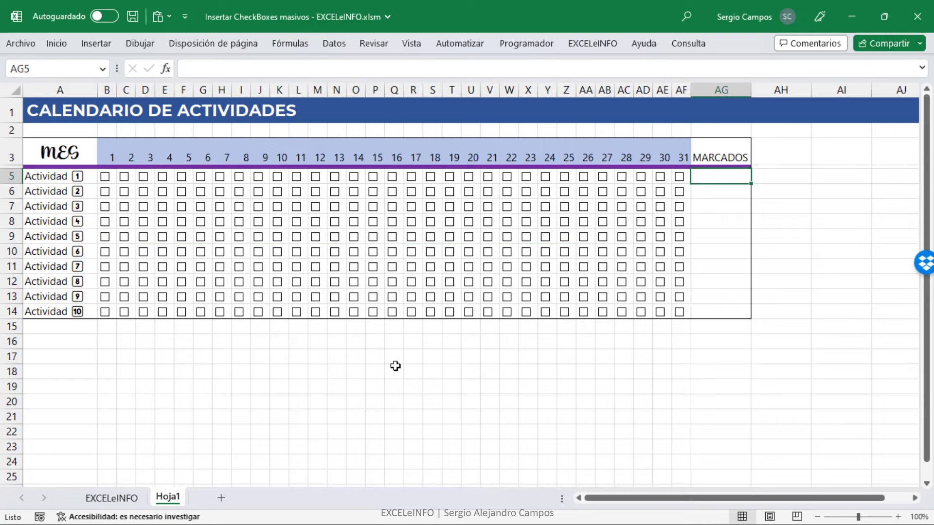
- Select the MARCADOS cells AG5:AG14 for Actividad 1 through 10
key(shift+Down)
key(Down)
key(Up)
key(shift+Down)
key(shift+Down)
key(shift+Down)
key(shift+Down)
key(shift+Down)
key(shift+Down)
key(shift+Up)
key(shift+Up)
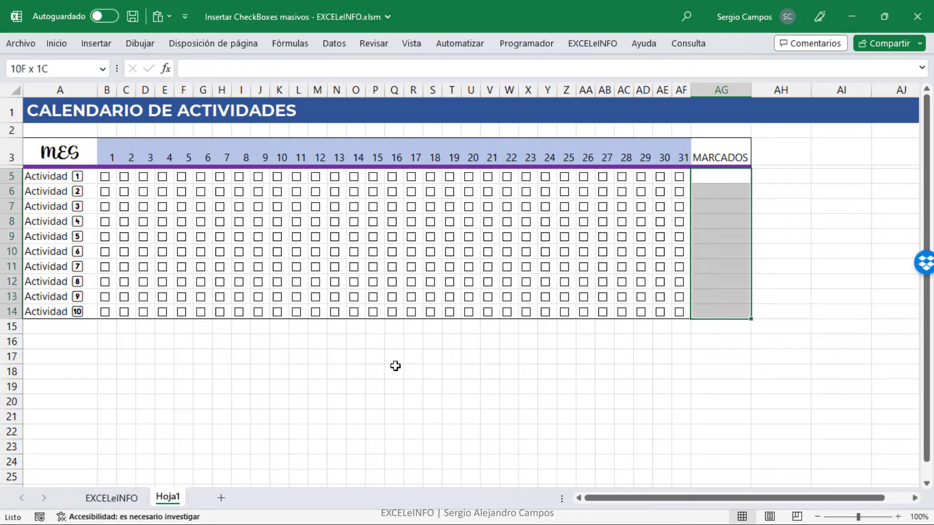
- Enter =CONTAR.SI($B5:$AF5,VERDADERO) into all of AG5:AG14 at once with Ctrl+Enter
text(=CON)
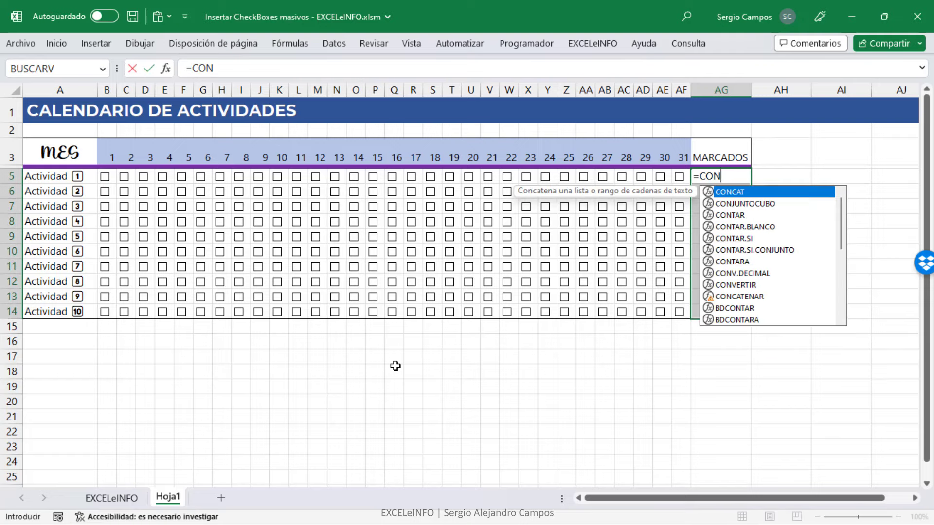
key(Down)
key(Down)
key(Tab)
key(Left)
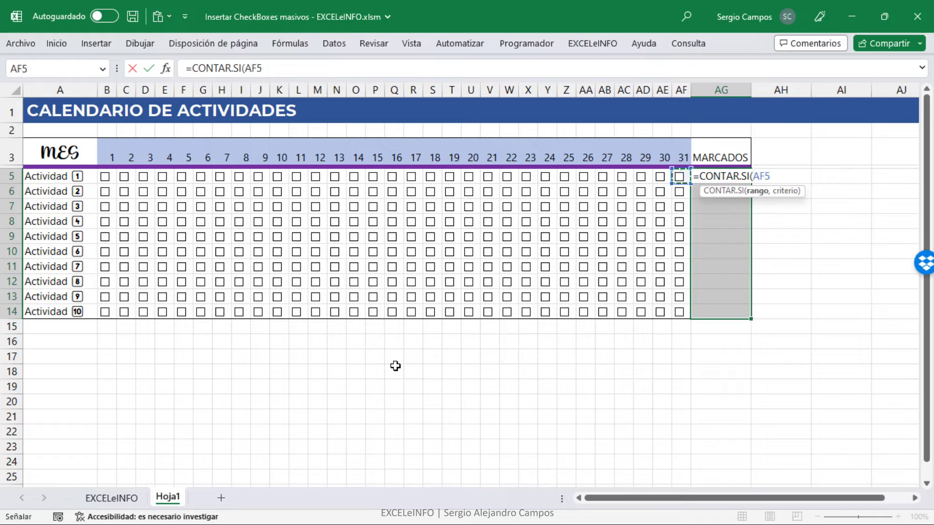
key(shift+Left)
key(shift+Left)
key(shift+Left)
key(shift+Left)
key(shift+Left)
key(shift+Left)
key(shift+Left)
key(shift+Left)
key(shift+Left)
key(shift+Left)
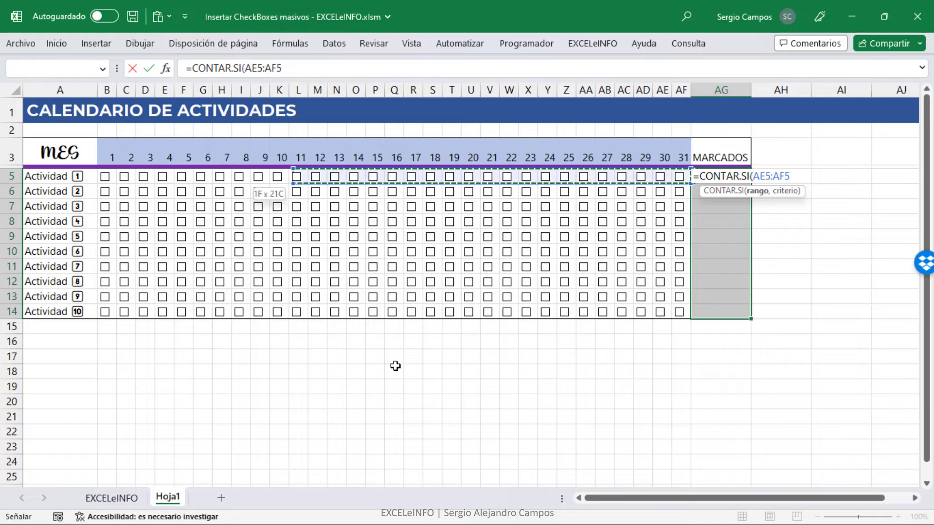
key(shift+Left)
key(shift+Left)
key(shift+Left)
key(shift+Left)
key(shift+Left)
key(shift+Left)
key(shift+Right)
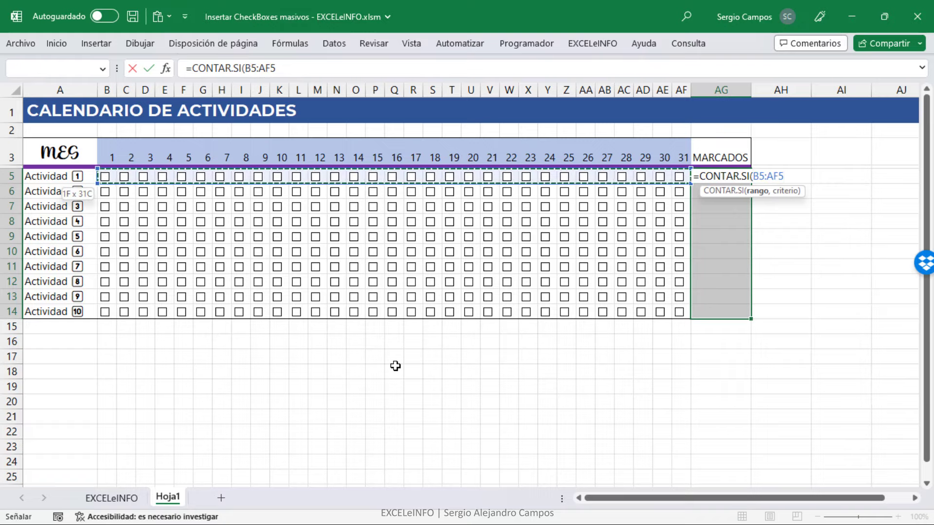
key(F4)
key(F4)
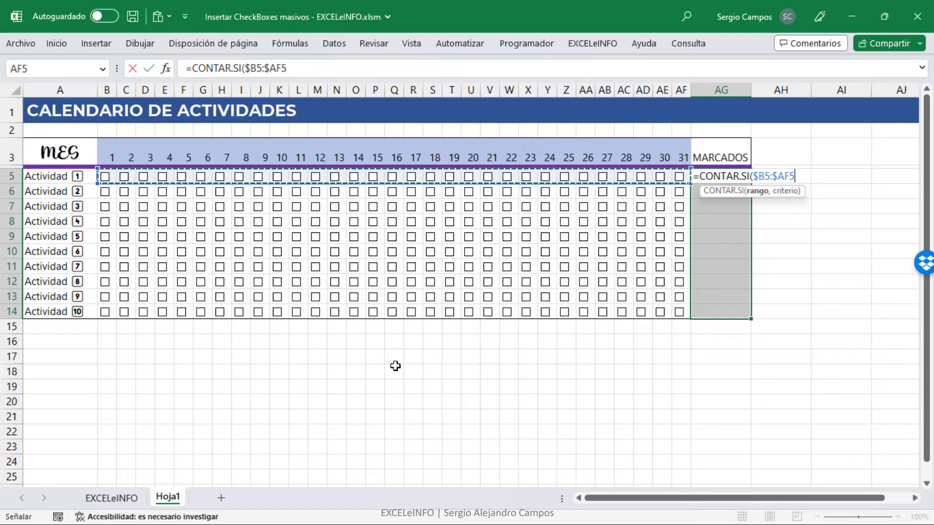
text(,)
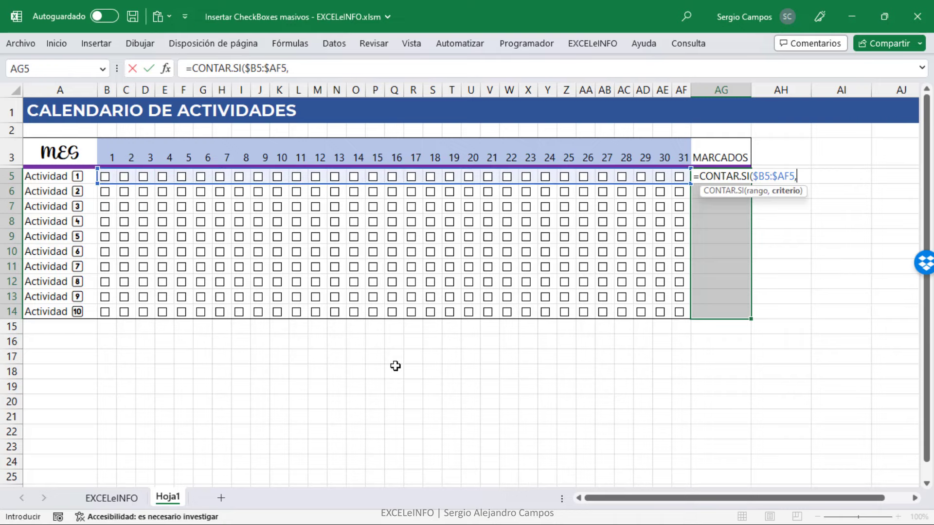
text(VERDA)
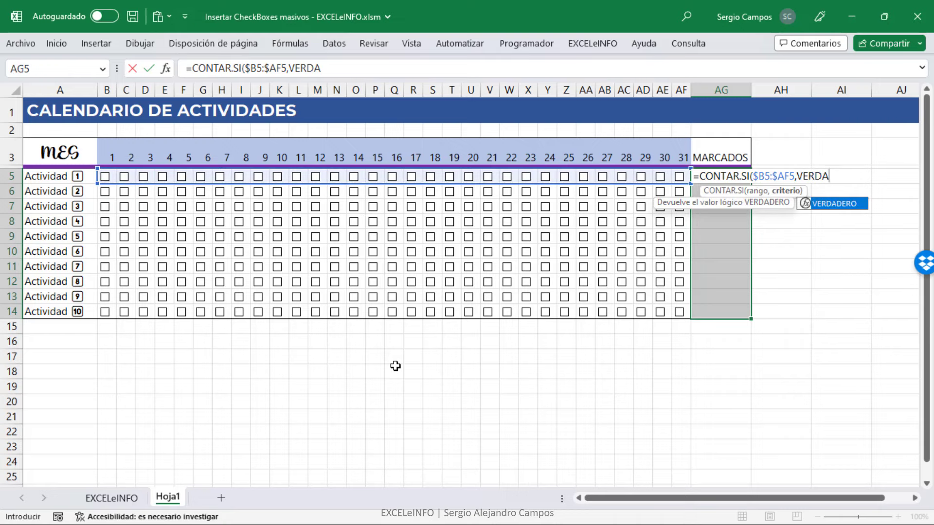
text(DERO))
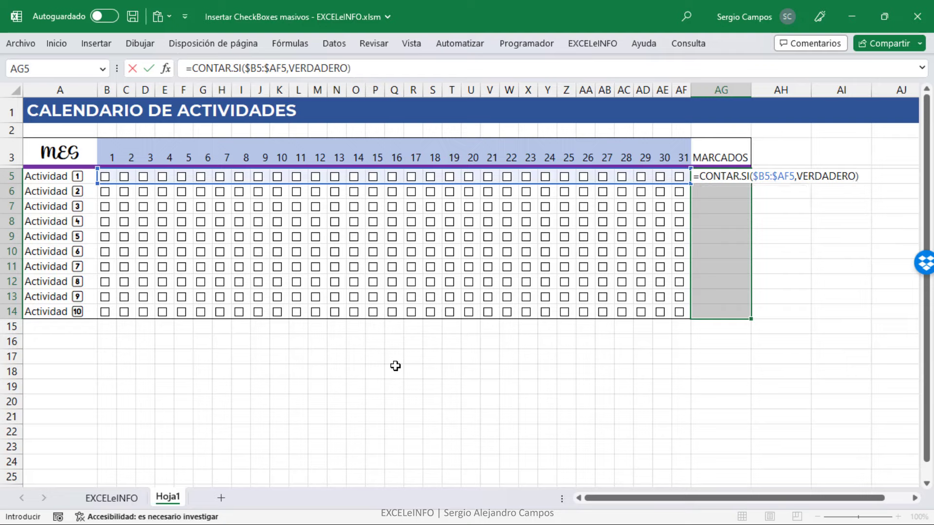
key(ctrl+Return)
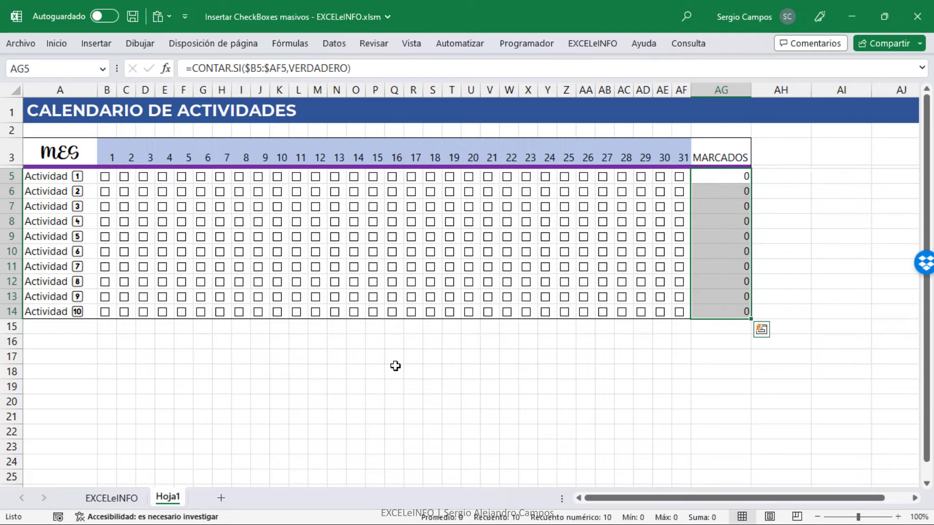
- Centre the MARCADOS counts and tick days 1 and 3 for Actividad 1
click(57, 44)
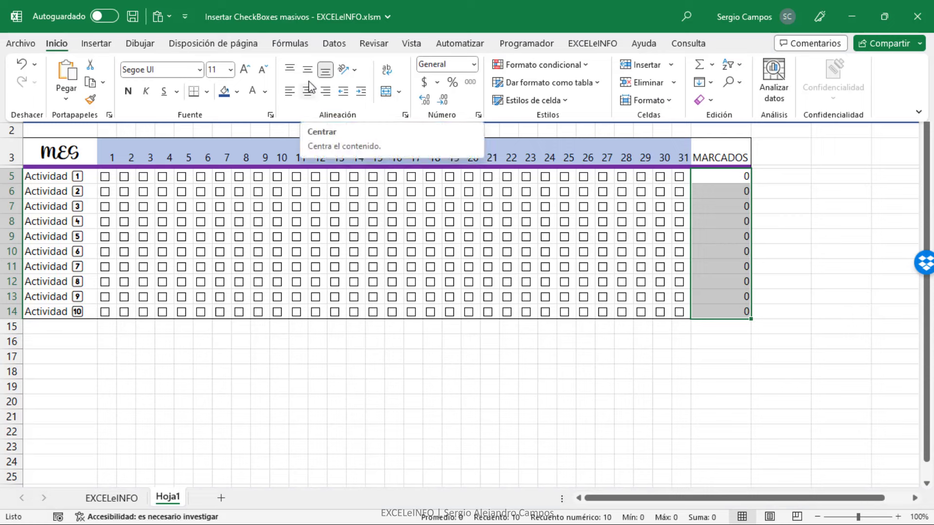
click(310, 92)
click(106, 178)
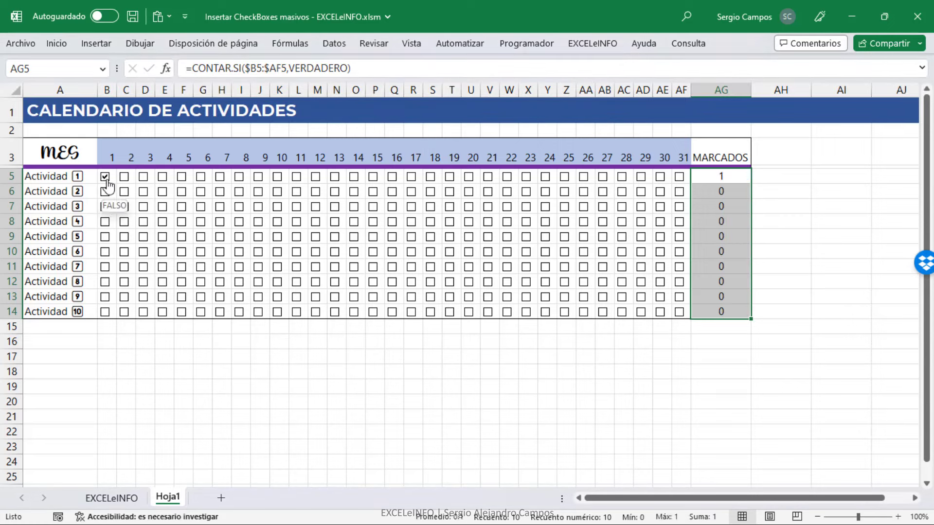
click(143, 176)
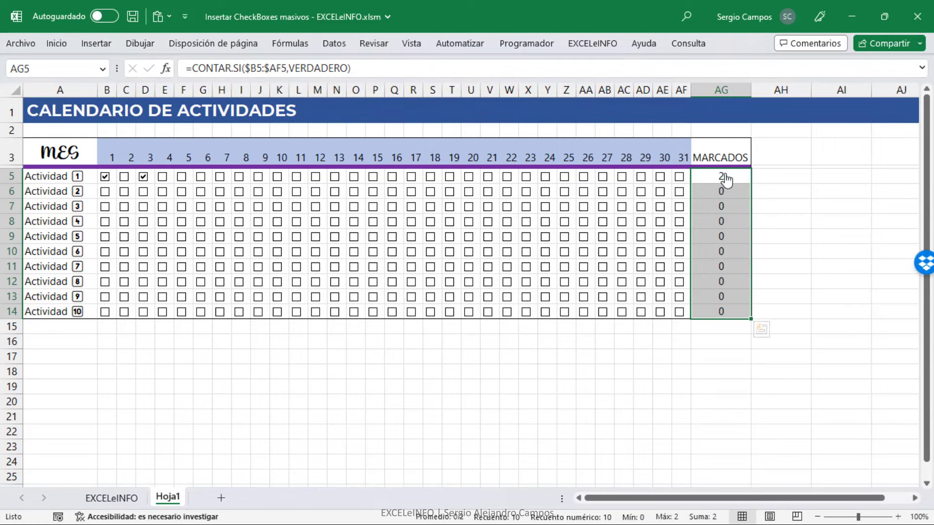
click(680, 177)
click(771, 180)
click(680, 177)
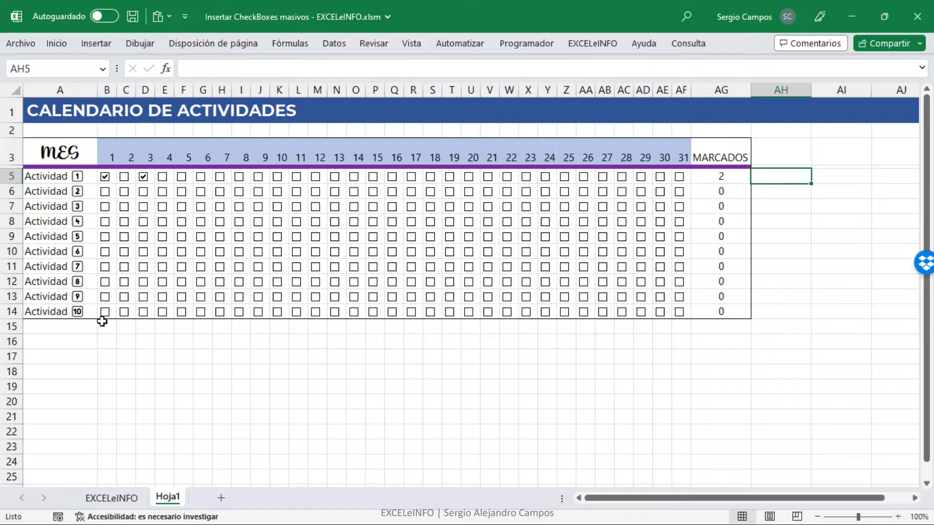
- Tick days 1 and 2 for Actividad 10 and days 20, 22, 29, 30 for Actividad 5
click(105, 312)
click(124, 312)
click(660, 237)
click(641, 237)
click(507, 238)
click(468, 237)
click(765, 239)
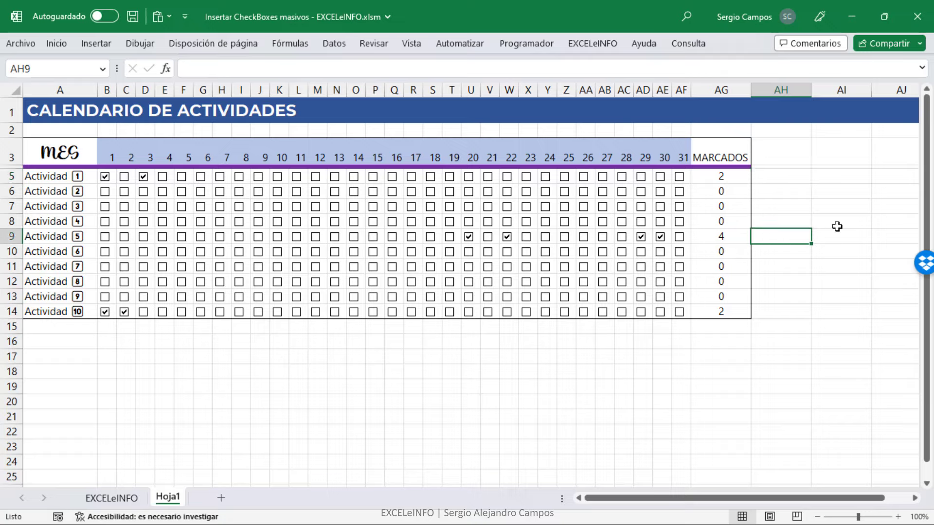
- Fill the day grid B5:AF14 with checkboxes via Insert > Checkbox
key(Left)
key(Up)
key(Up)
key(Up)
key(Up)
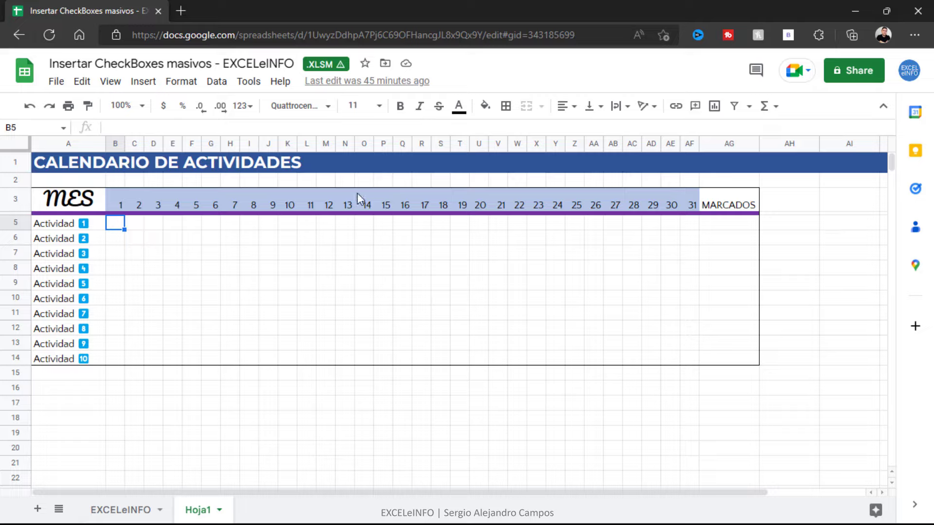
drag(115, 223, 693, 362)
click(145, 82)
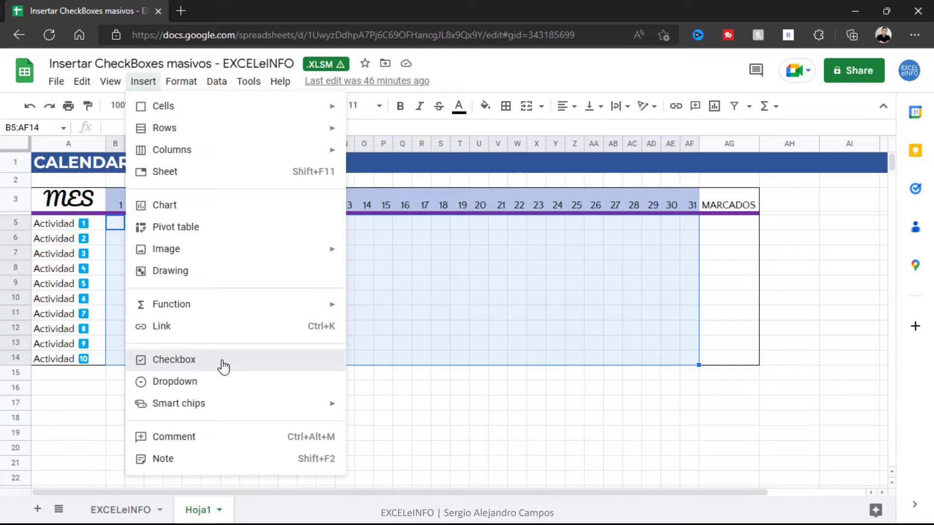
click(223, 364)
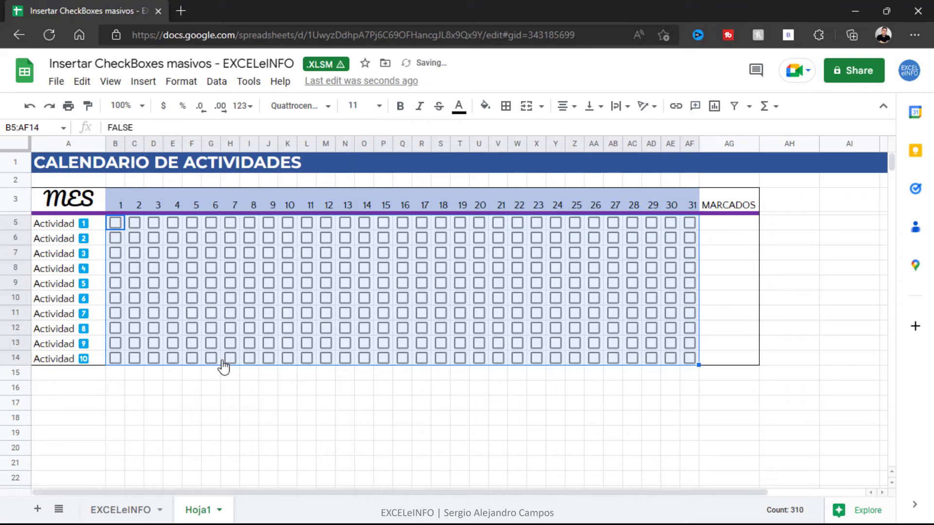
click(325, 418)
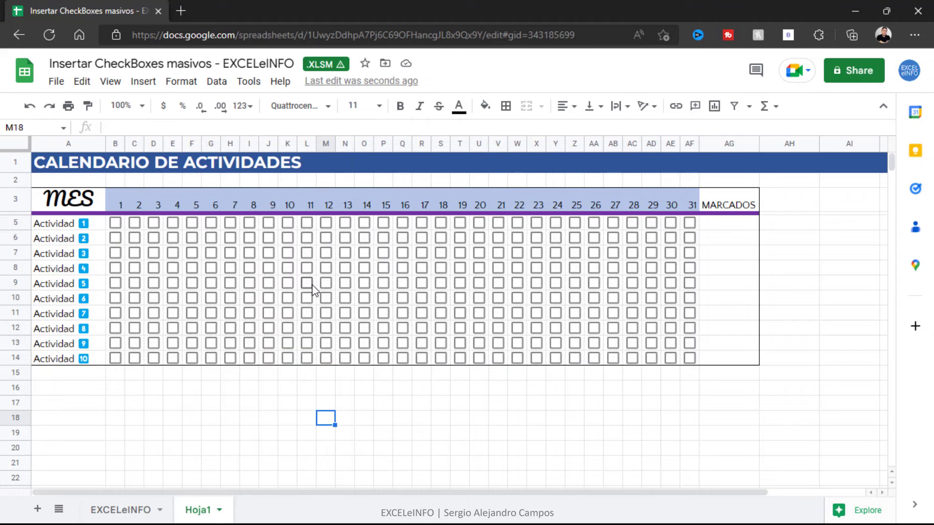
- Tick day 11 for Actividad 5 and select the MARCADOS cells for all activities
click(306, 283)
key(Up)
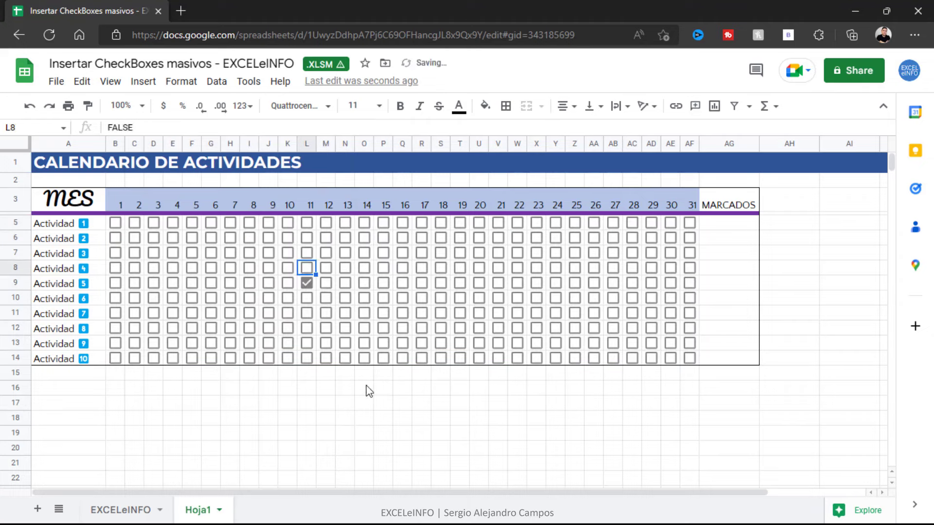
key(Left)
key(Right)
key(Down)
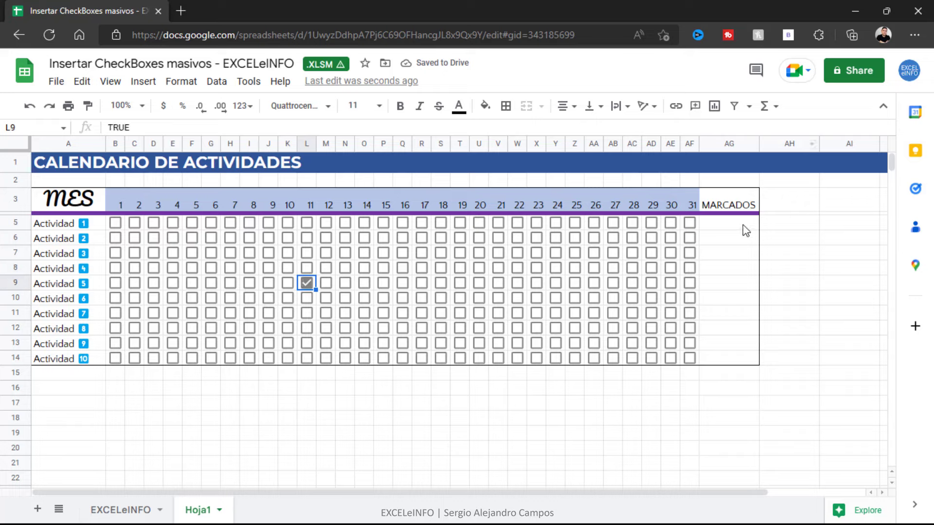
drag(743, 225, 742, 360)
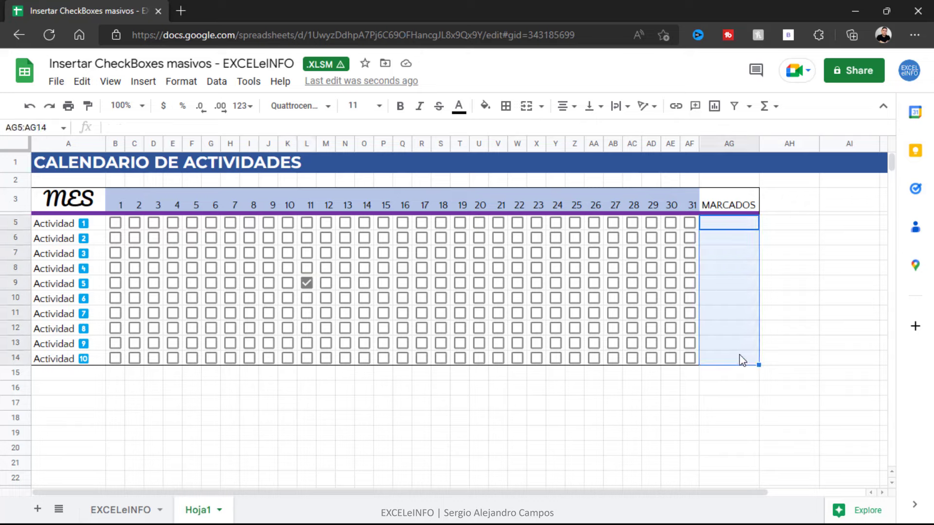
- Enter =COUNTIF($B5:$AF5,TRUE) in AG5 to count Actividad 5's ticked days
text(=COUN)
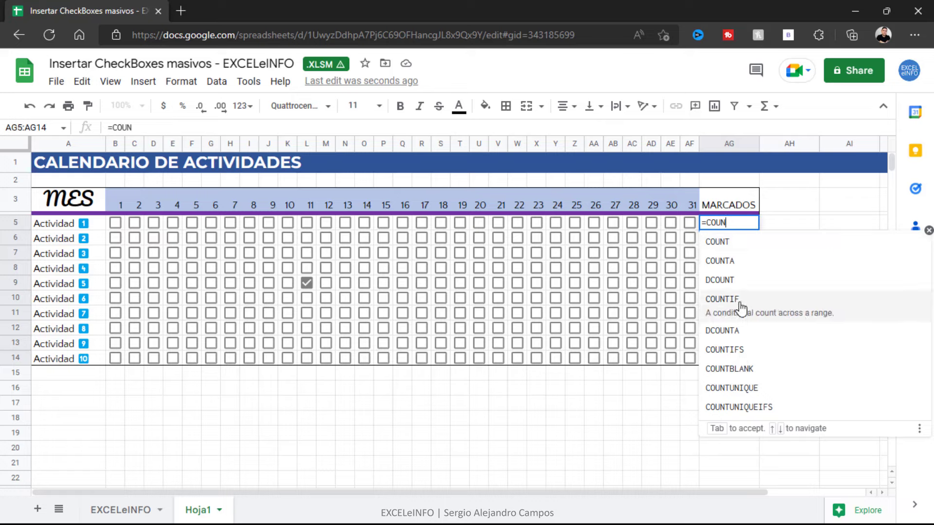
click(722, 299)
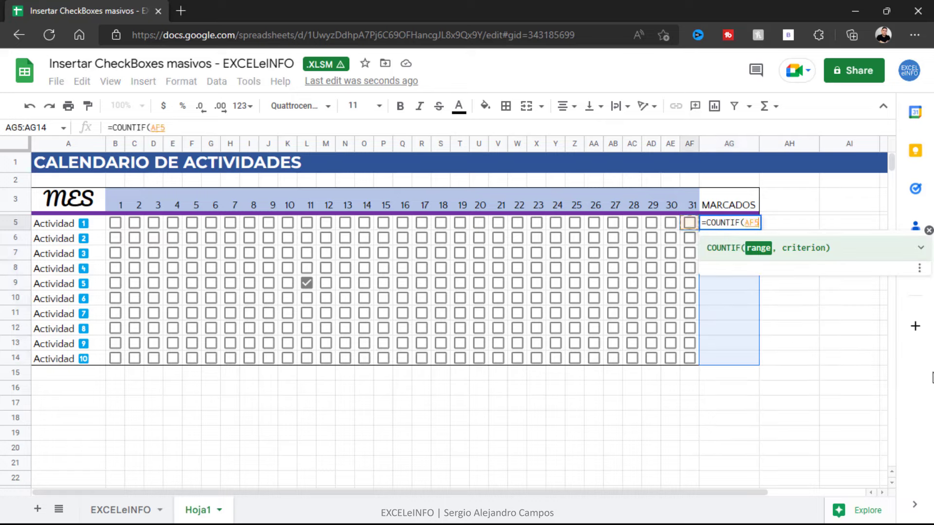
drag(690, 222, 115, 223)
key(F4)
key(F4)
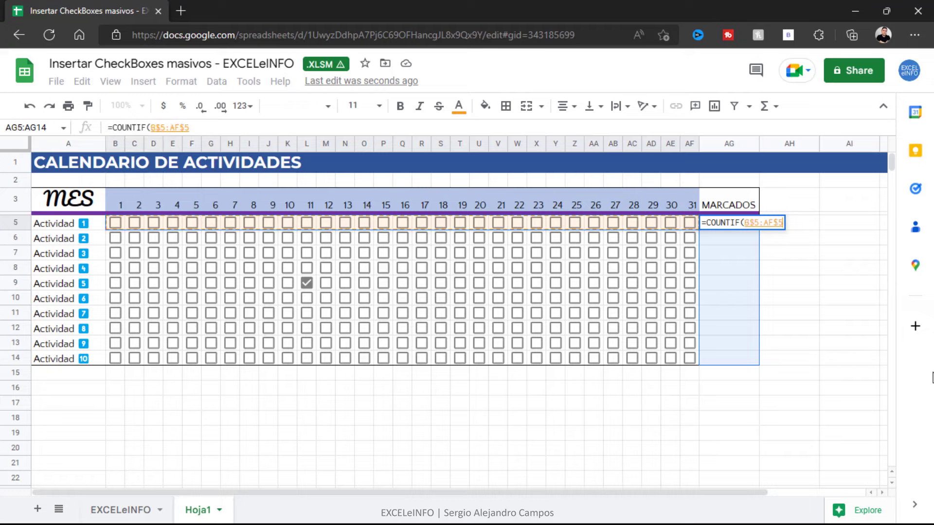
key(F4)
text(,)
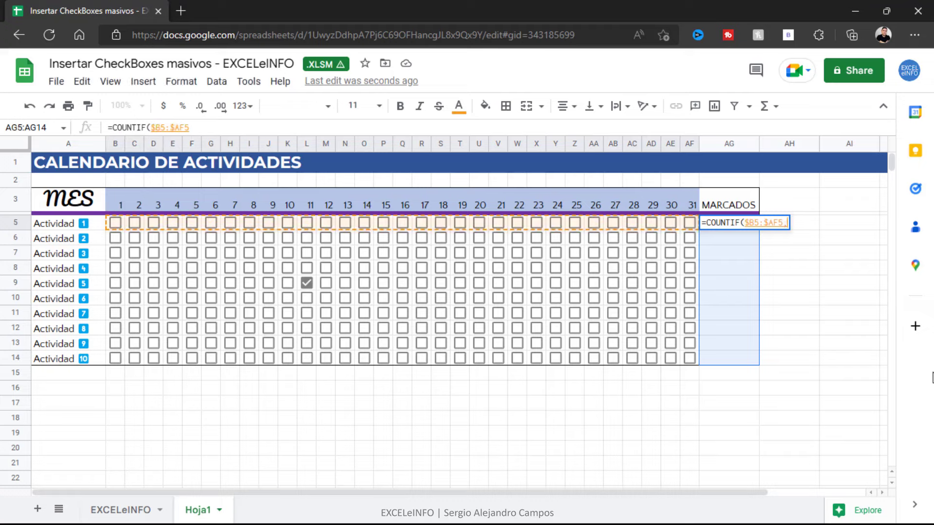
text(TR)
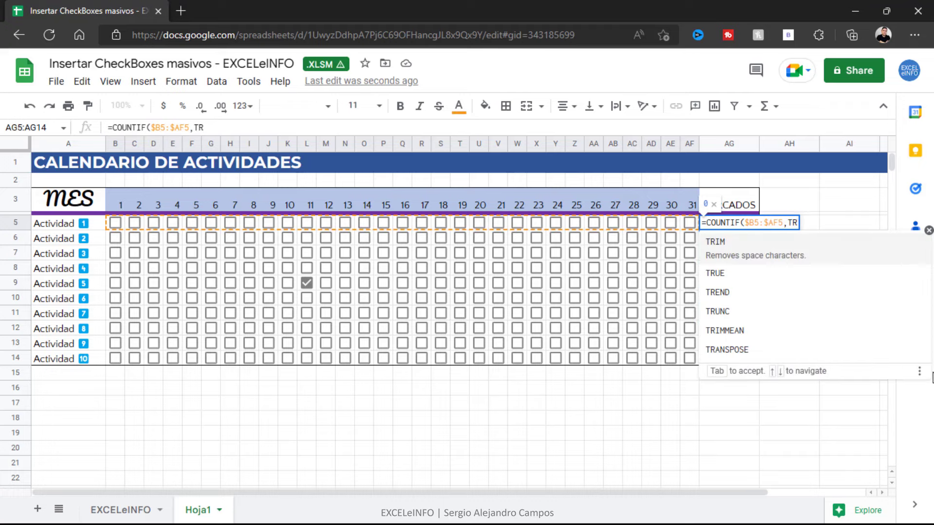
text(UE)
key(BackSpace)
text(UE)
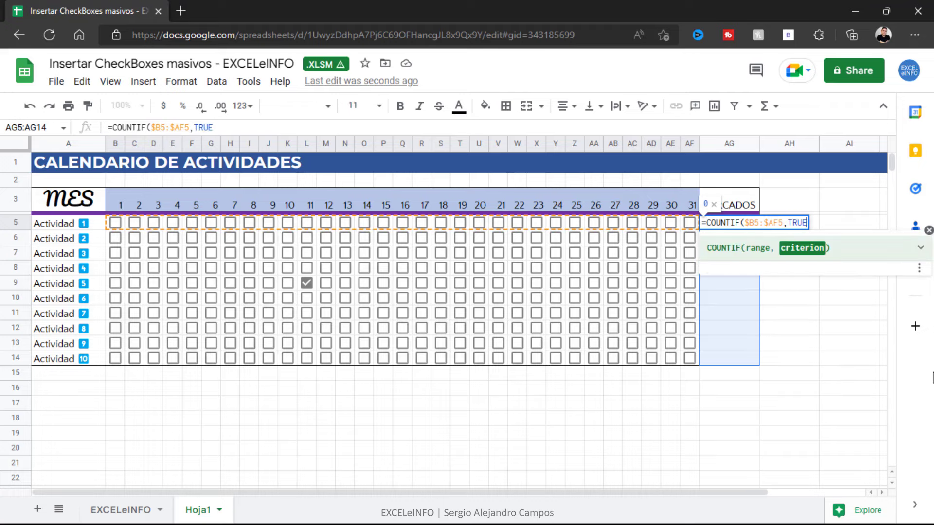
text())
key(ctrl+Return)
key(BackSpace)
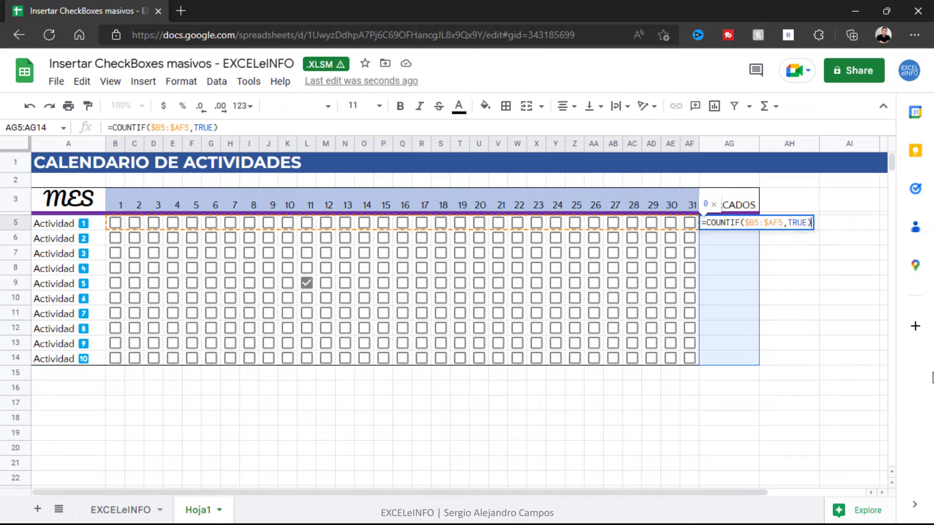
key(Return)
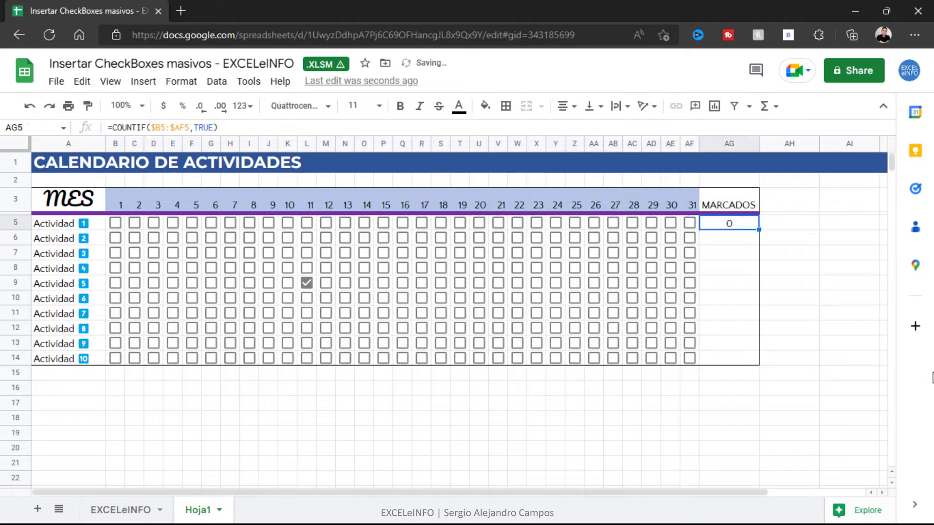
- Copy the AG5 count formula down through AG14
key(ctrl+c)
key(Down)
key(shift+Down)
key(shift+Down)
key(shift+Down)
key(shift+Down)
key(shift+Down)
key(shift+Down)
key(shift+Down)
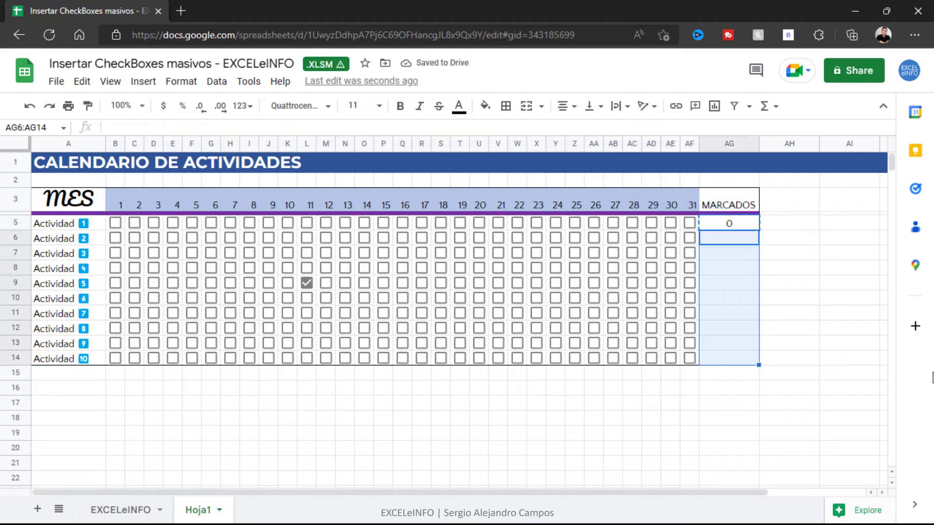
key(ctrl+v)
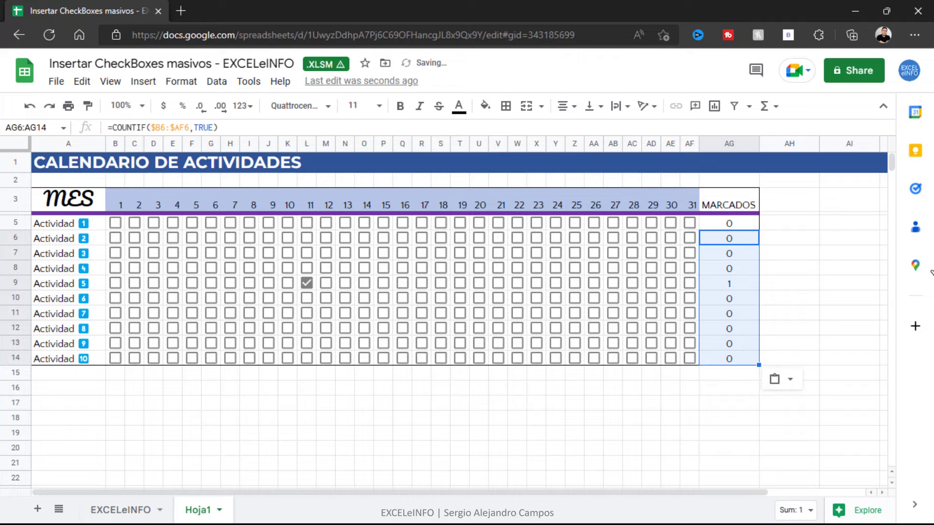
- Tick days 1, 4, 10, 15, 19 and 28 for Actividad 1, so MARCADOS shows 6
click(613, 388)
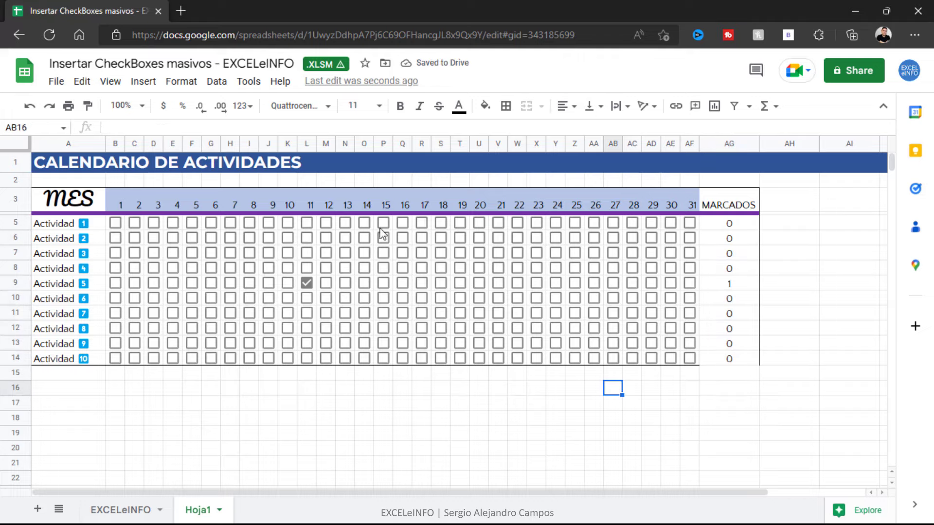
click(382, 223)
click(460, 226)
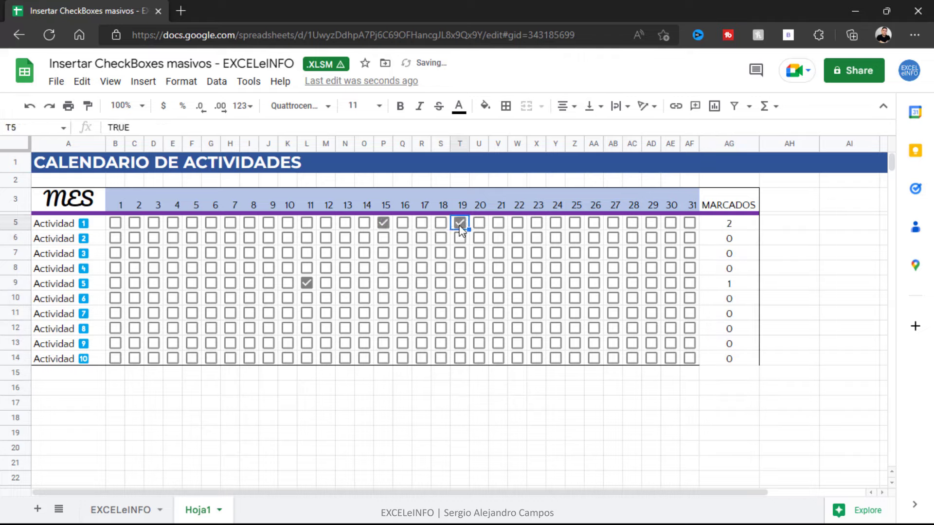
click(733, 226)
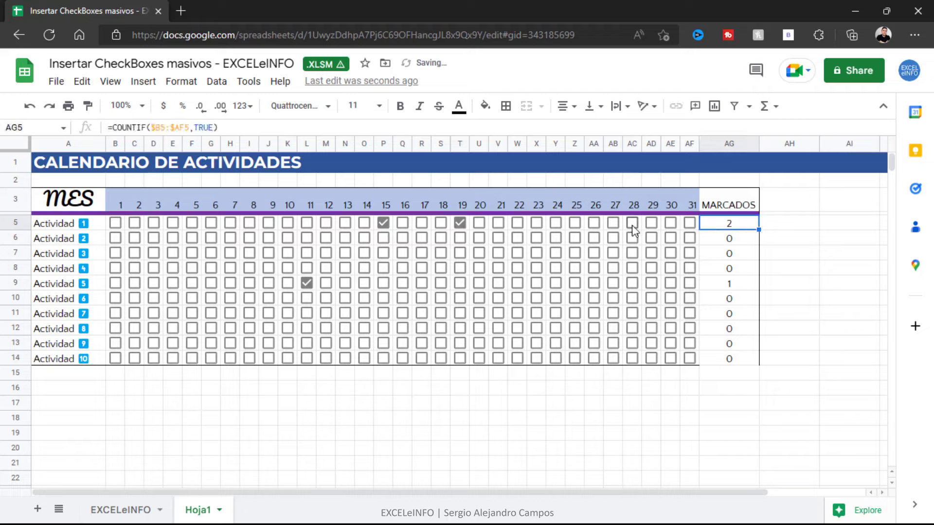
click(632, 225)
click(287, 223)
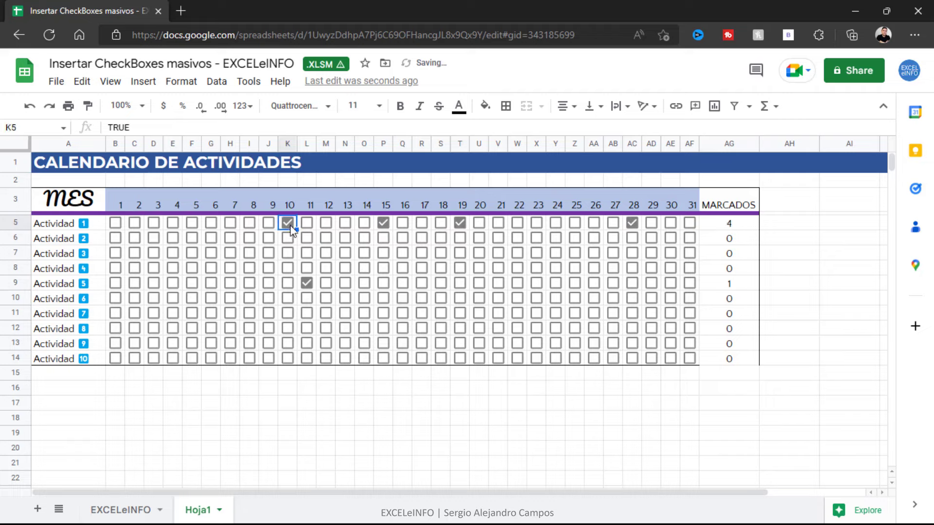
click(115, 223)
click(173, 223)
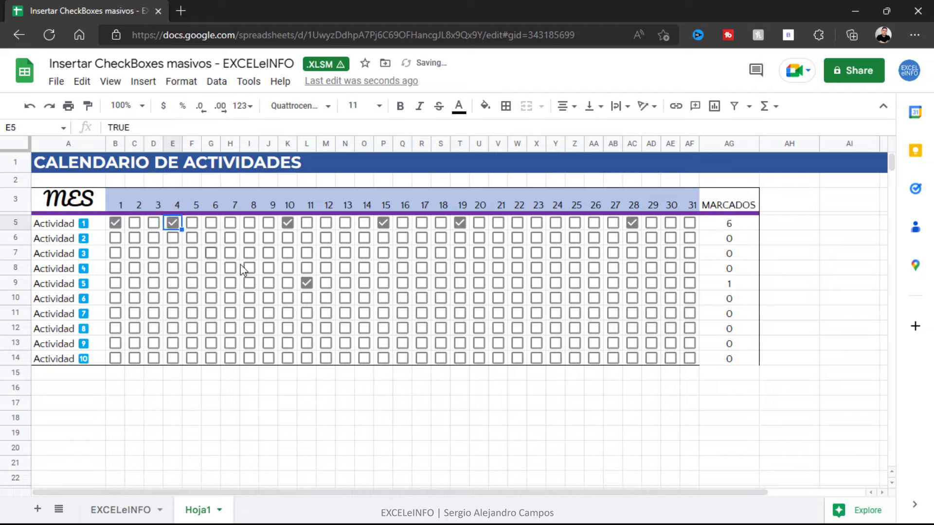
- Tick days 21, 25, 28 and 31 for Actividad 3, so MARCADOS shows 4
click(498, 253)
click(575, 253)
click(632, 253)
click(689, 253)
- Tick every odd day from 1 to 31 for Actividad 7, giving a count of 16
click(689, 313)
click(613, 313)
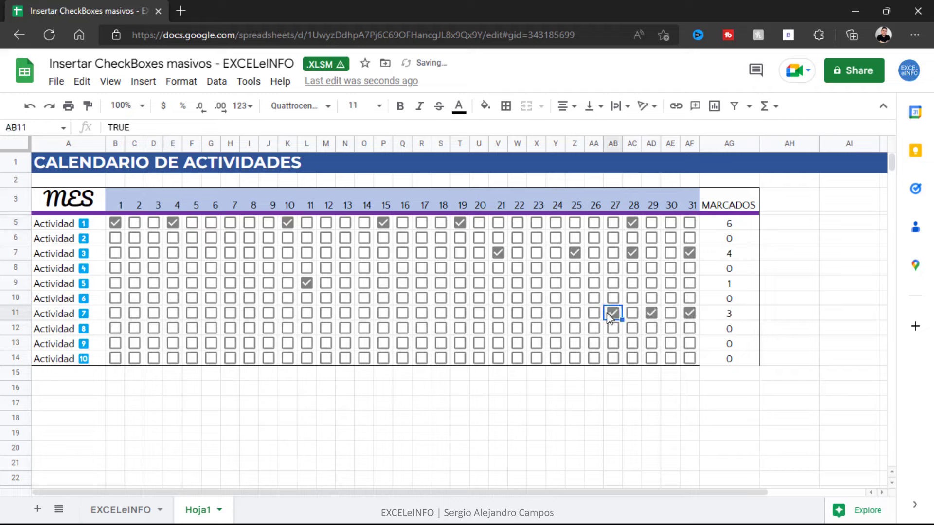
click(574, 313)
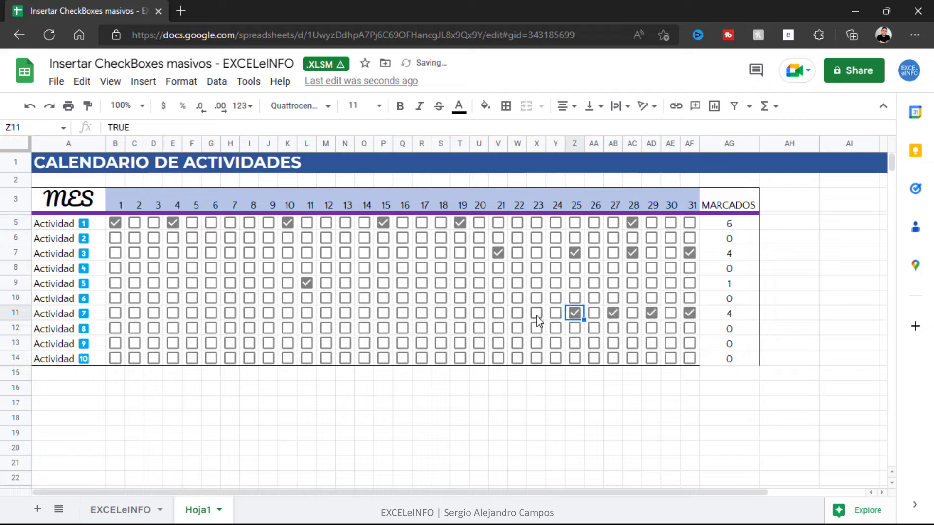
click(536, 313)
click(498, 313)
click(460, 313)
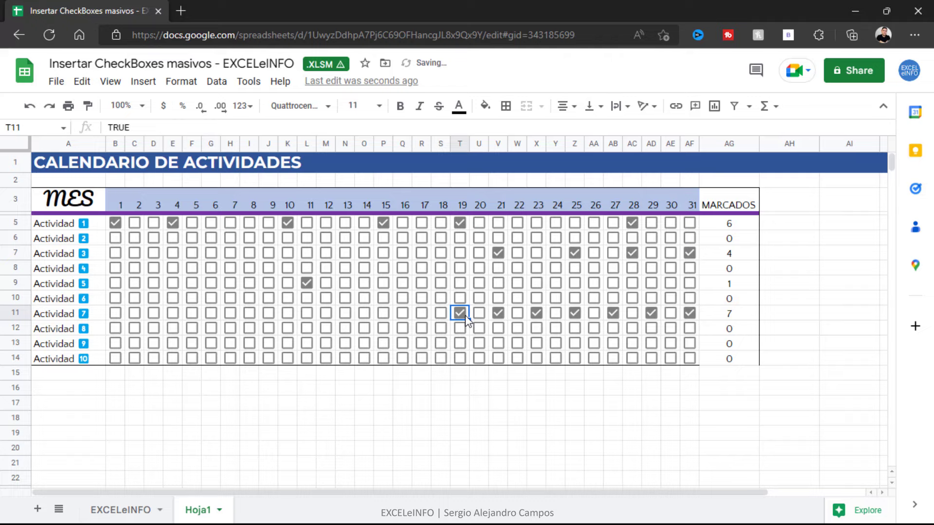
click(421, 313)
click(383, 313)
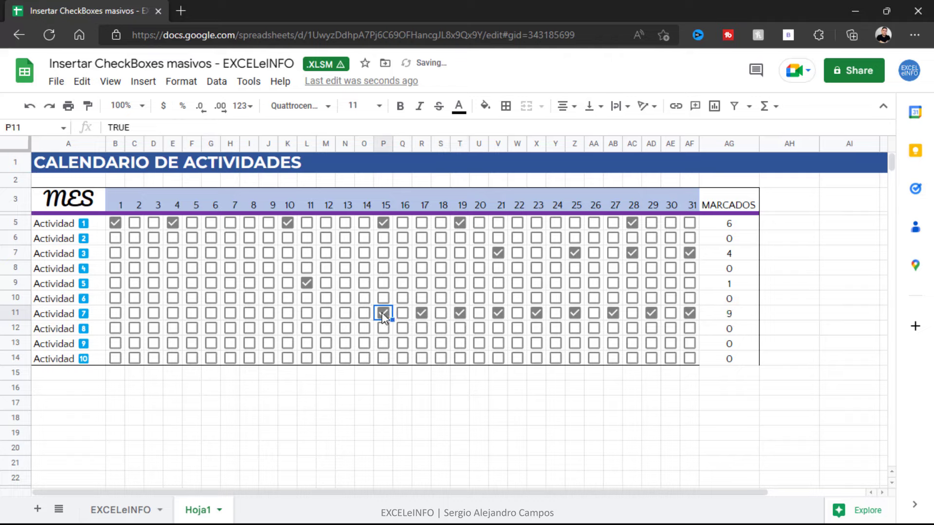
click(346, 313)
click(307, 313)
click(268, 313)
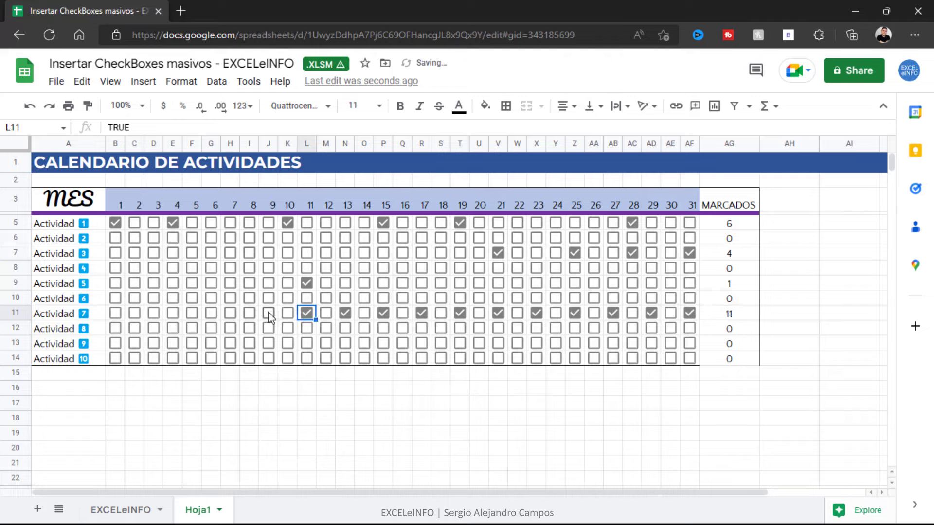
click(233, 315)
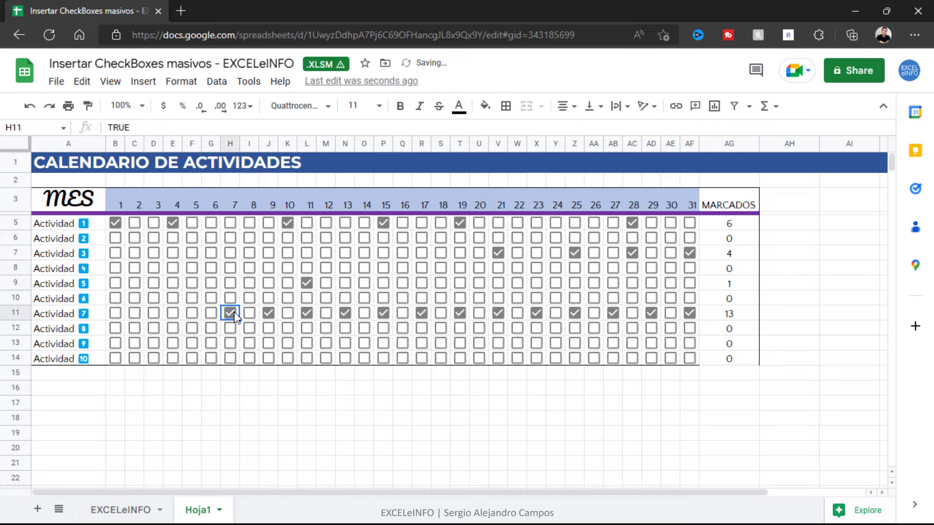
click(193, 313)
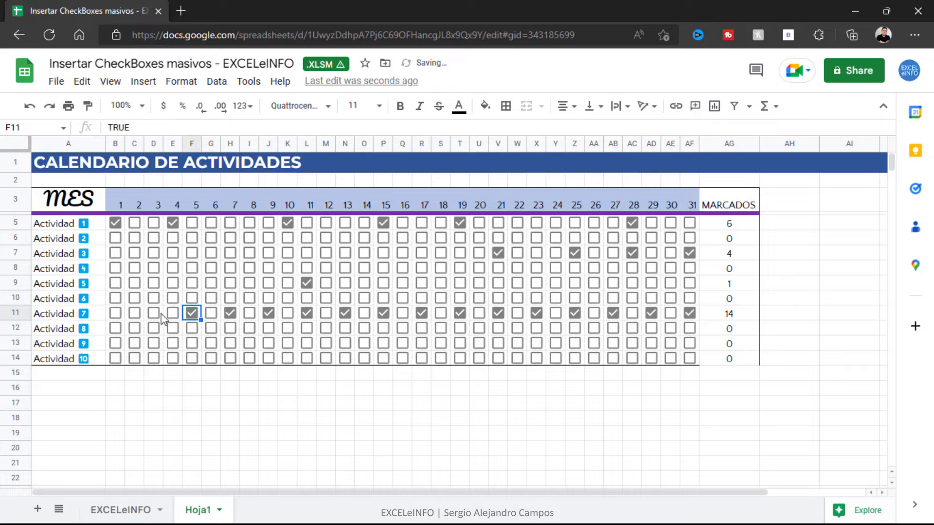
click(153, 314)
click(115, 313)
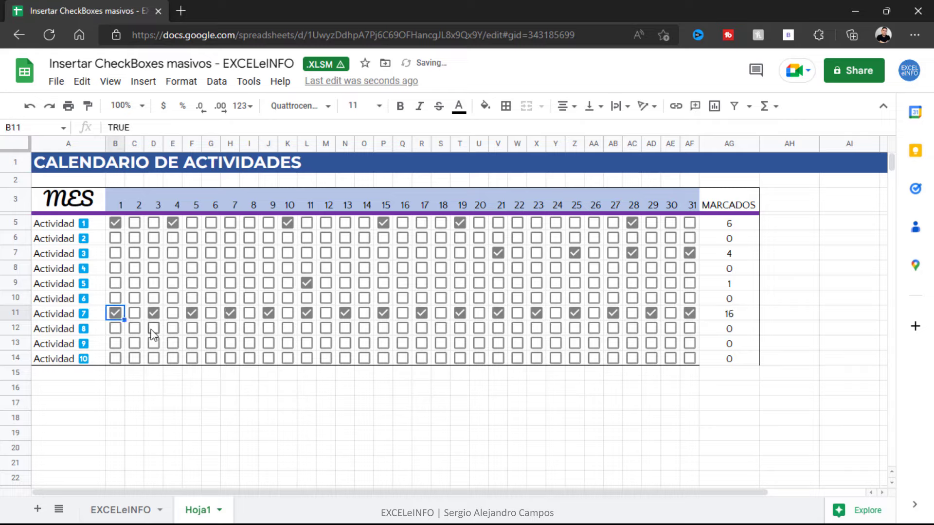
- Tick the odd days 3 through 19 for Actividad 8, giving a count of 9
click(154, 327)
click(192, 328)
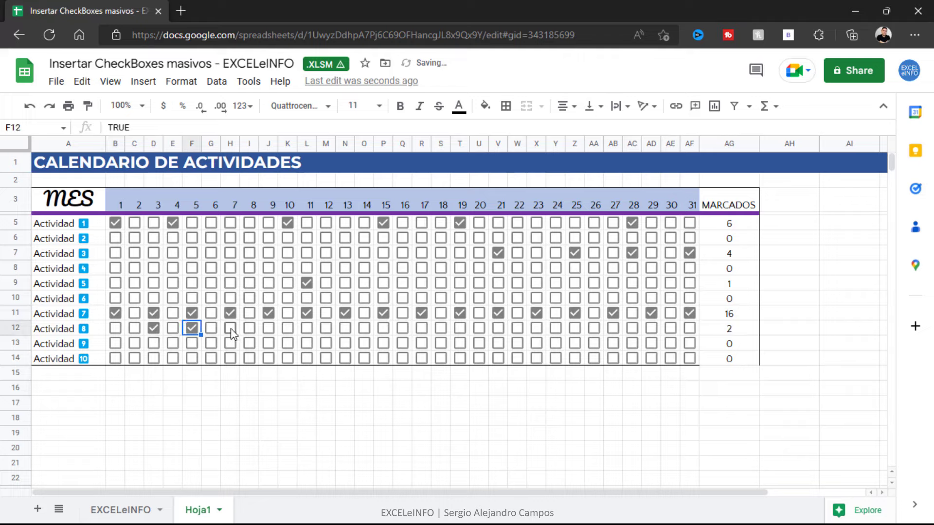
click(231, 328)
click(269, 328)
click(307, 328)
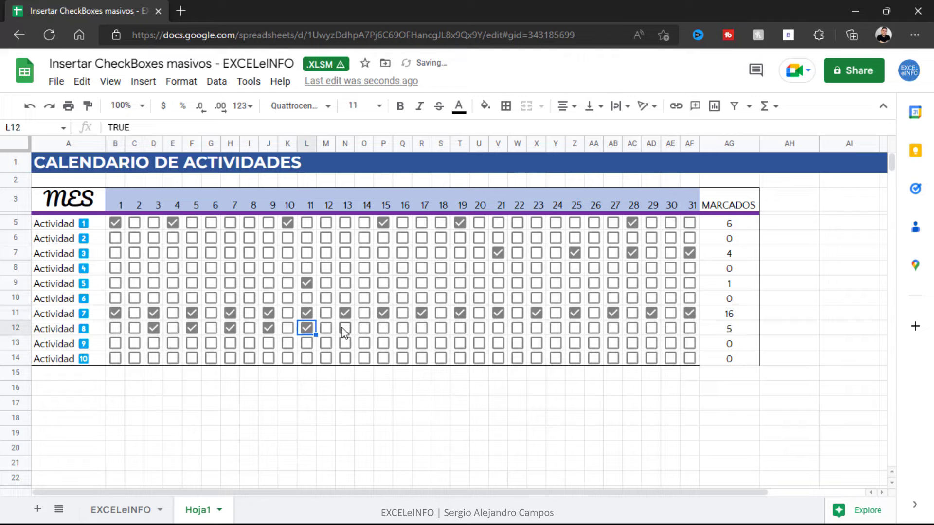
click(345, 327)
click(383, 327)
click(422, 328)
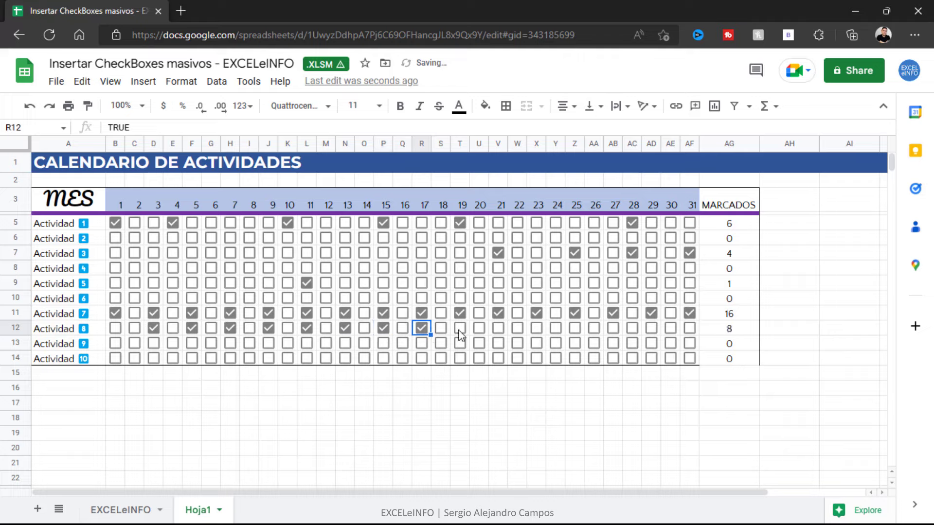
click(460, 329)
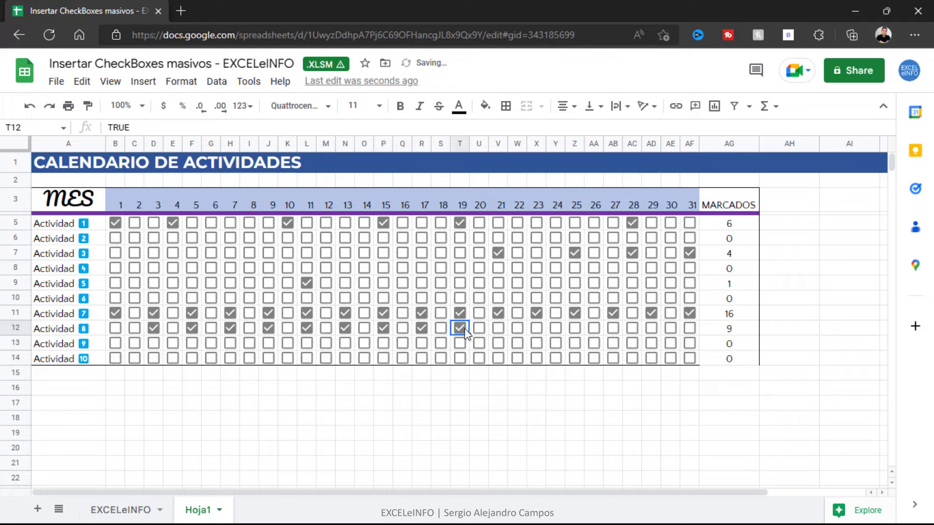